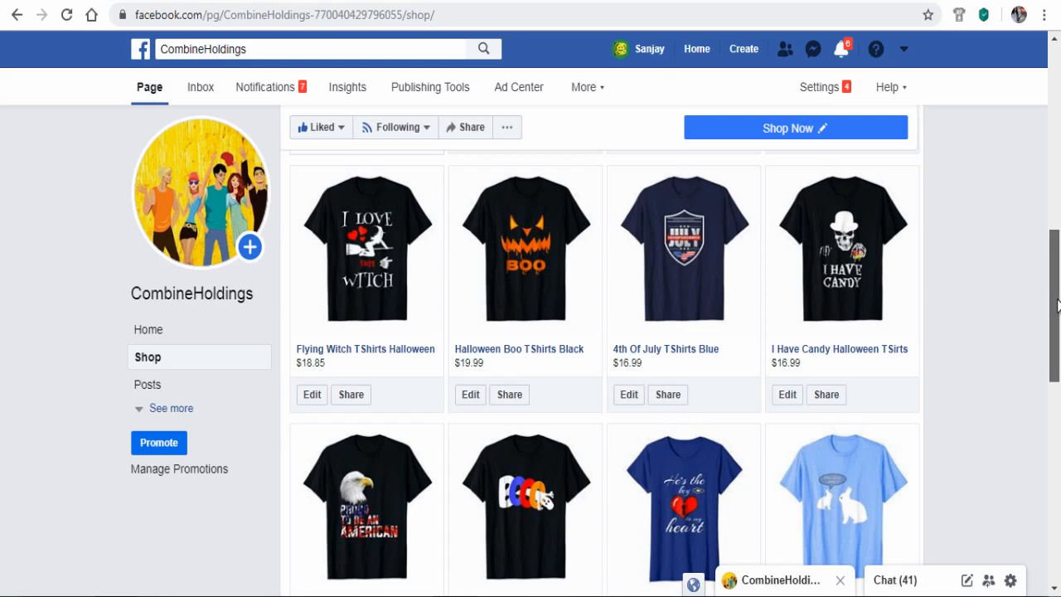
Step: Open the Templates and Tabs settings of the CombineHoldings page and go to its list of tabs
left_click_drag(1056, 304, 1056, 120)
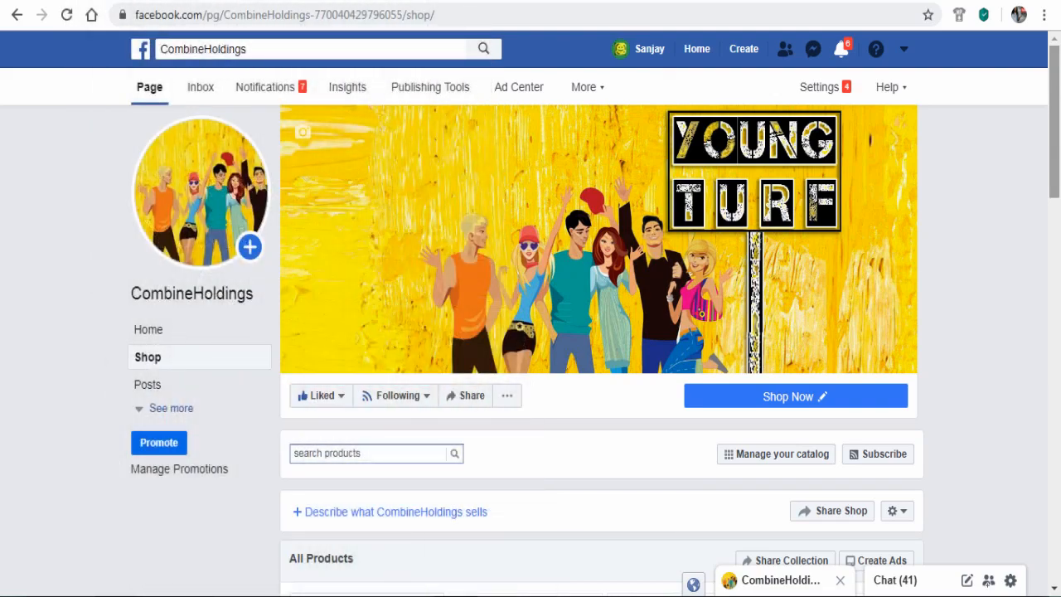
left_click(201, 331)
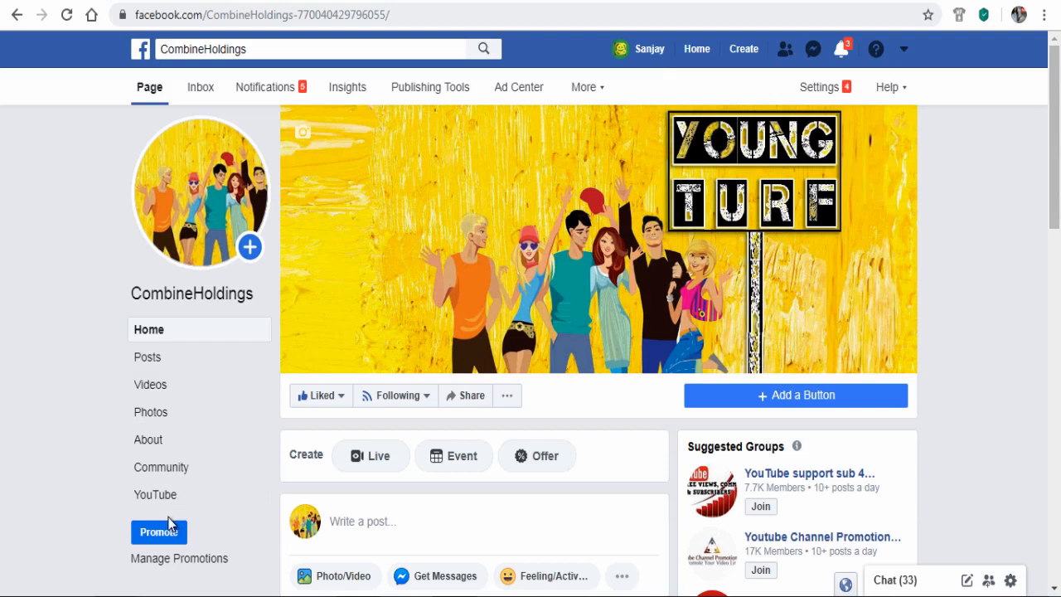
left_click(824, 91)
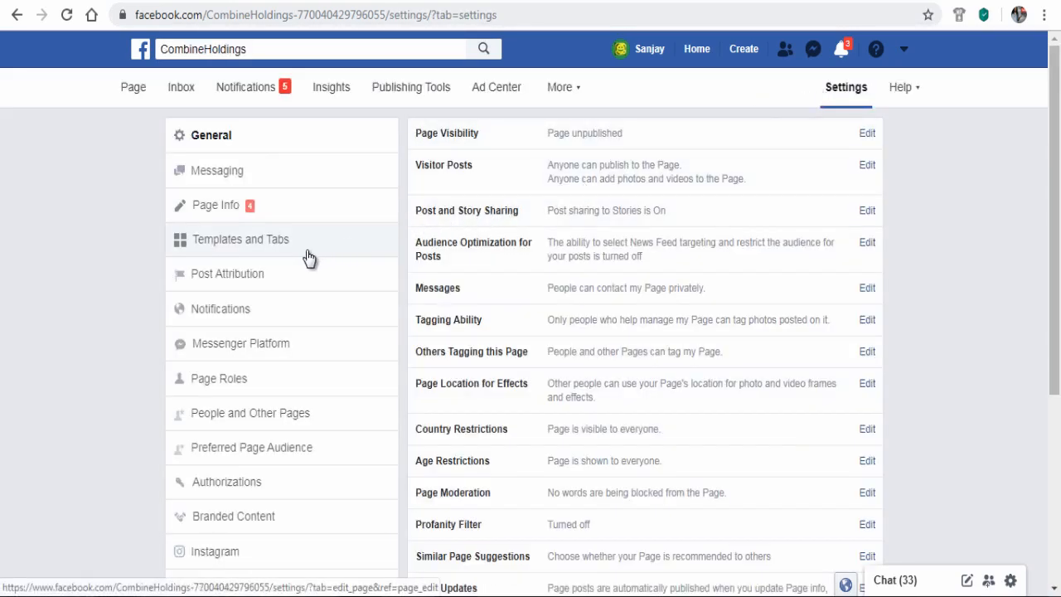
left_click(241, 254)
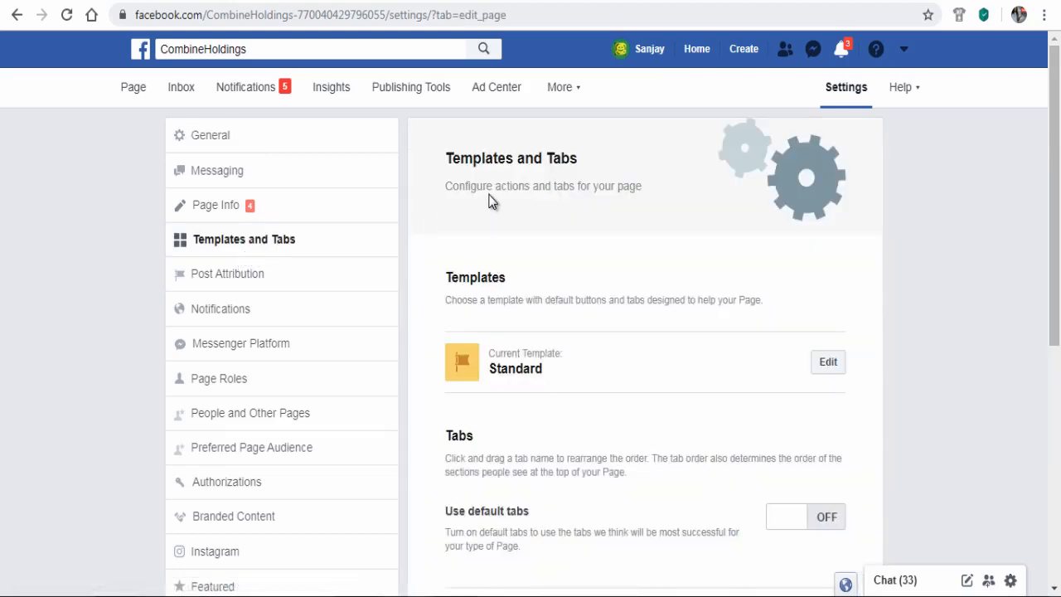
scroll(489, 207, "down", 3)
scroll(489, 209, "down", 2)
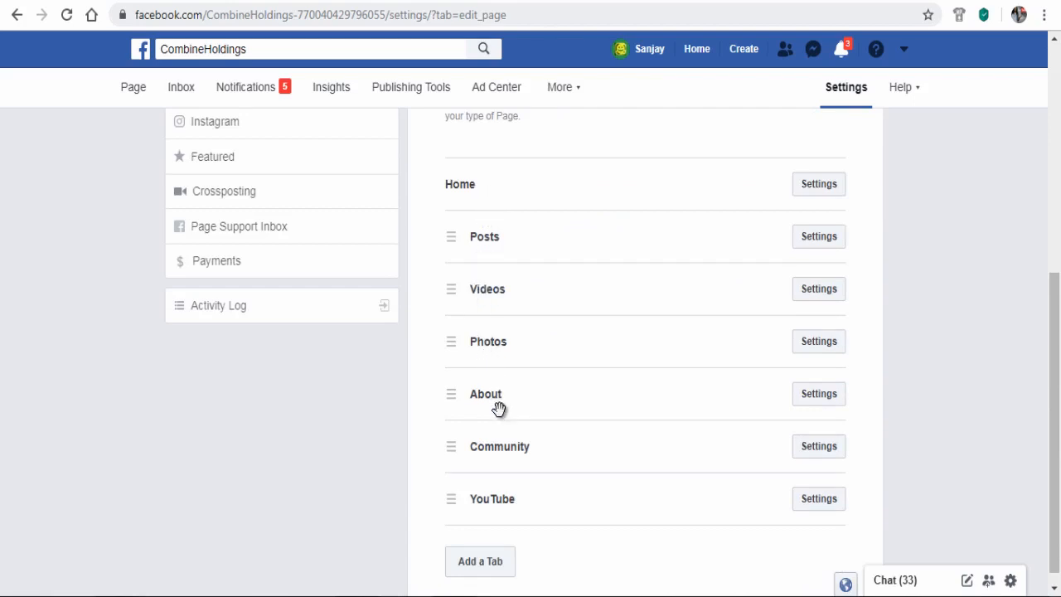
Step: Add the Shop tab to the page and move it directly below Home in the tab order
left_click(489, 571)
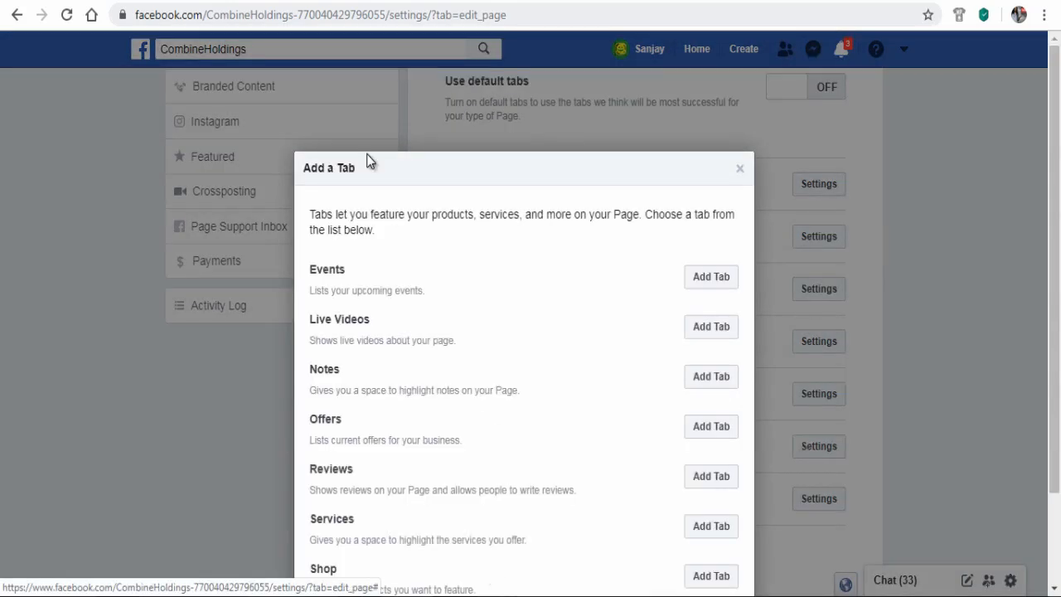
scroll(345, 264, "down", 2)
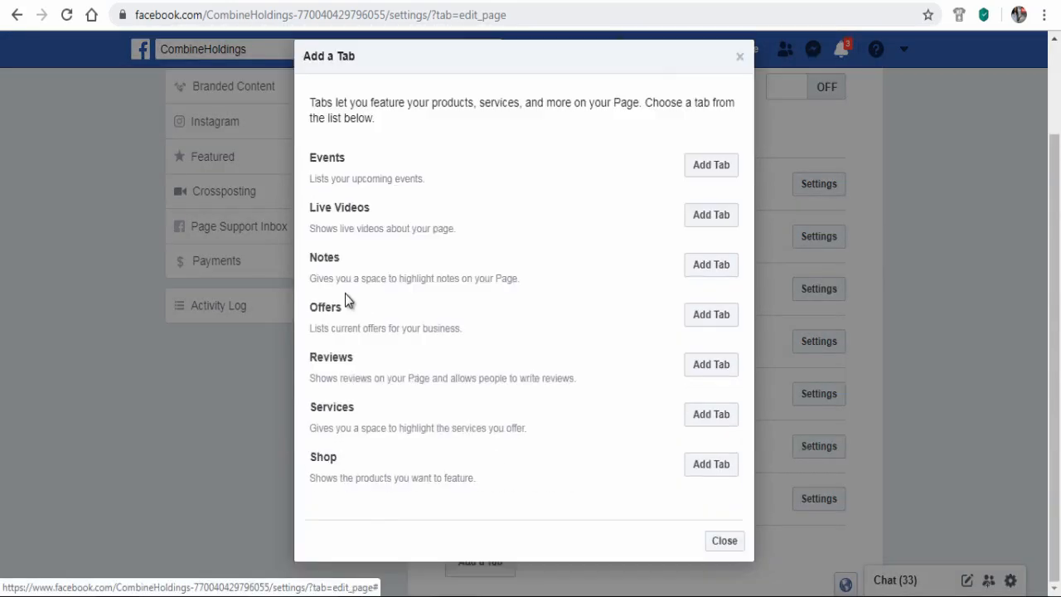
left_click_drag(310, 456, 351, 464)
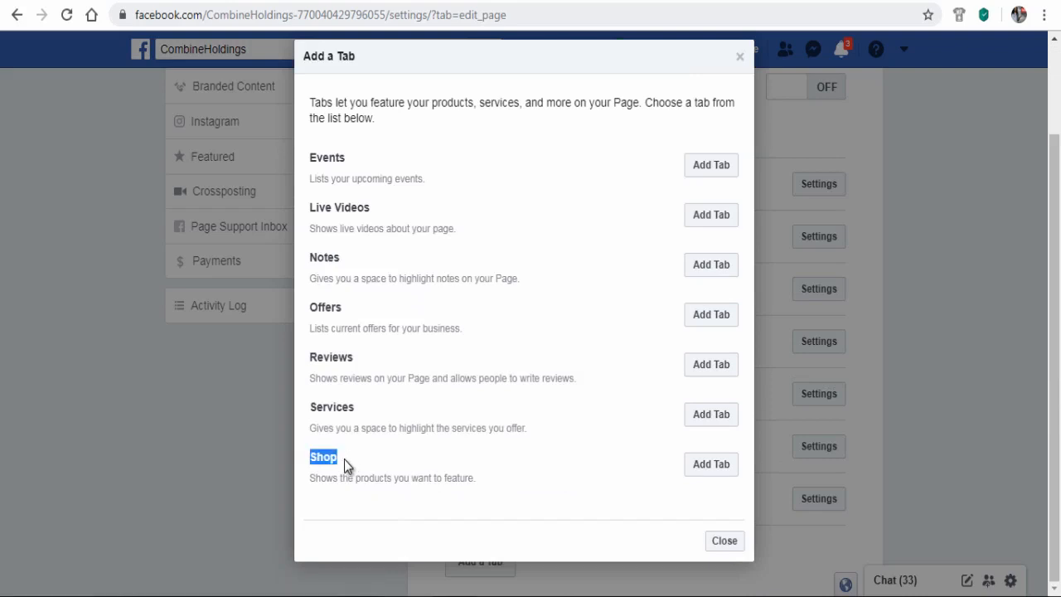
left_click(701, 471)
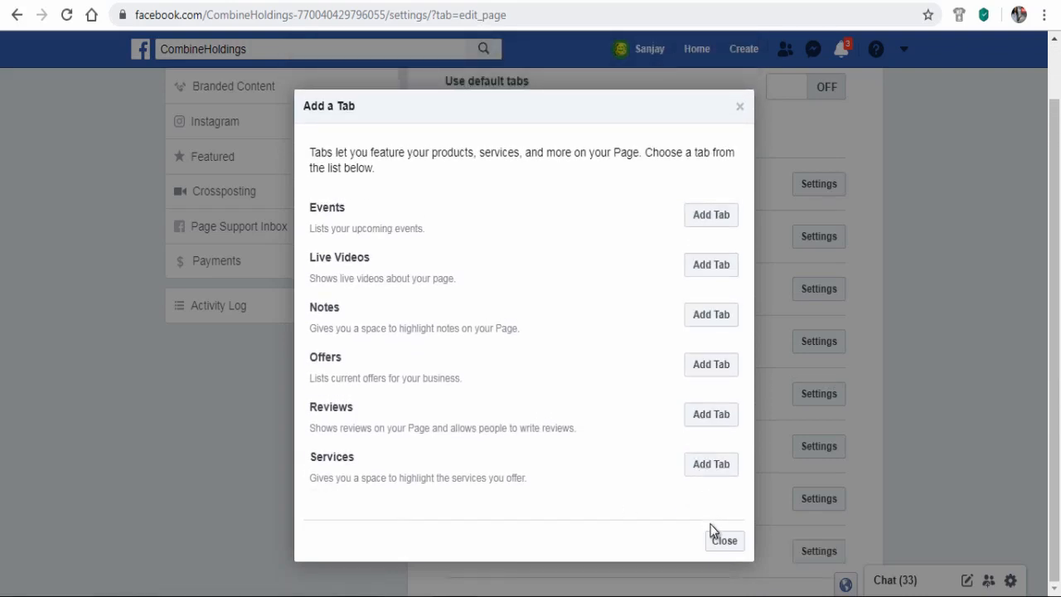
left_click(719, 543)
scroll(680, 531, "down", 1)
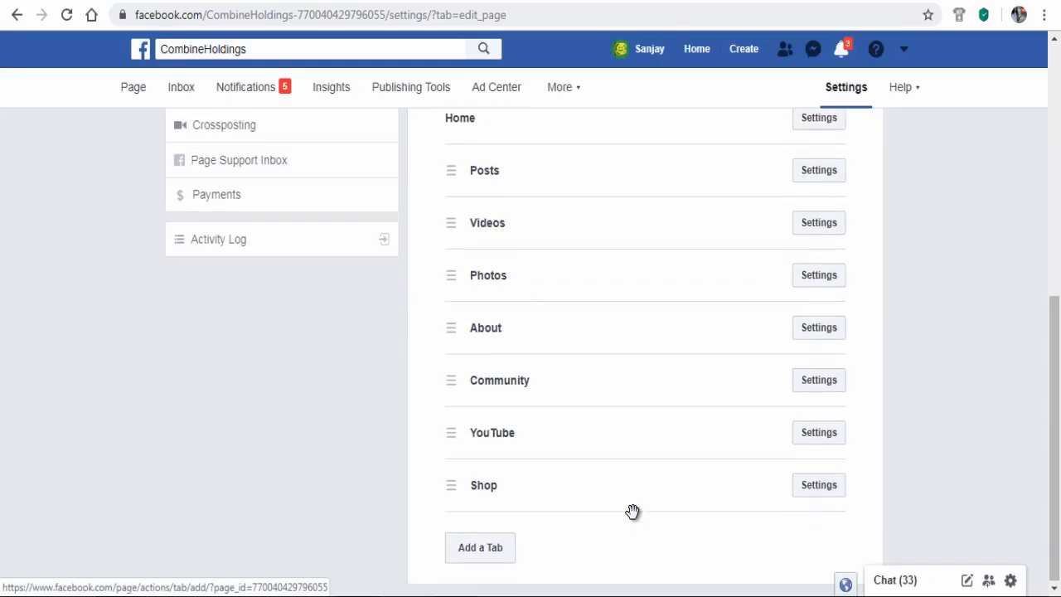
left_click_drag(591, 499, 588, 187)
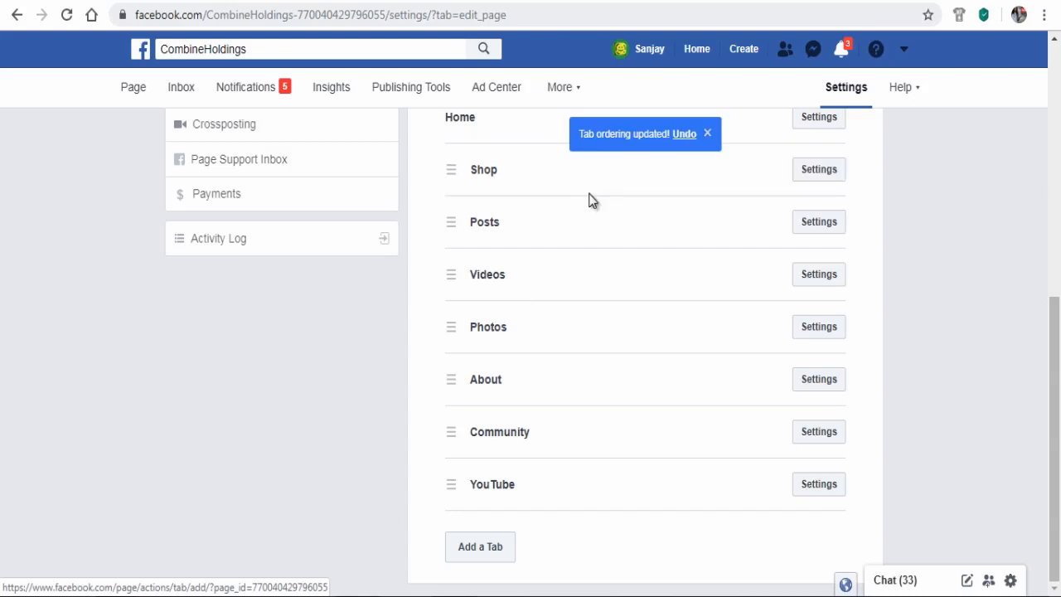
Step: Return to the page, open its Shop section and agree to the Merchant Terms and Policies
scroll(593, 248, "up", 4)
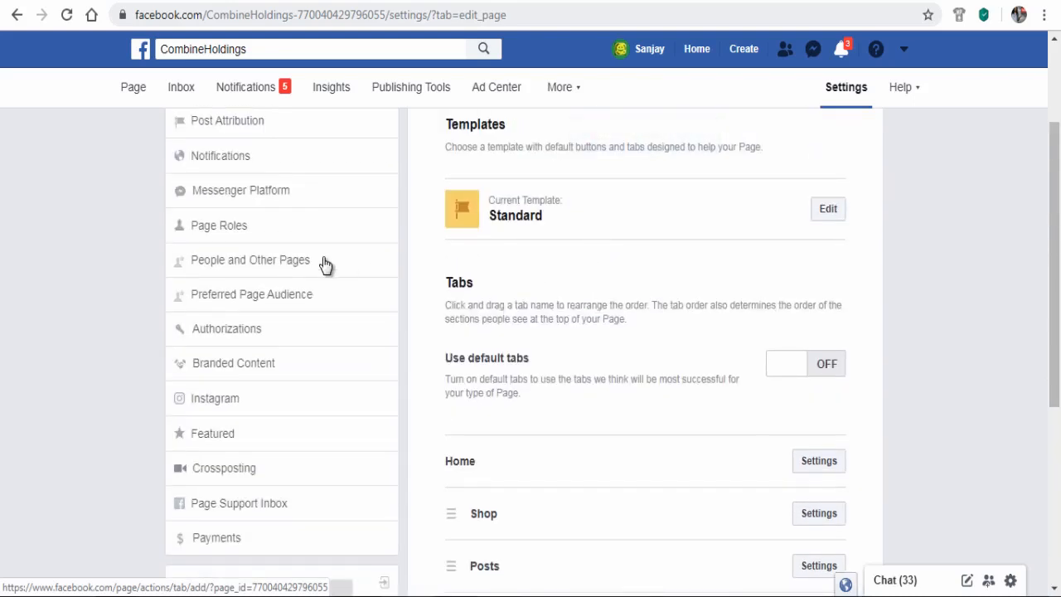
left_click(137, 91)
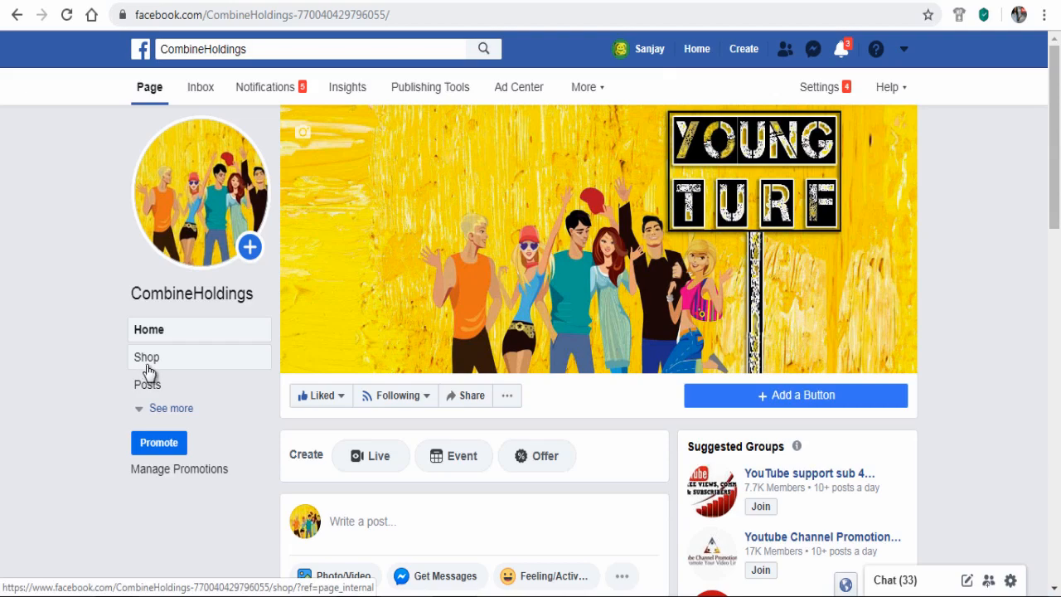
left_click(147, 358)
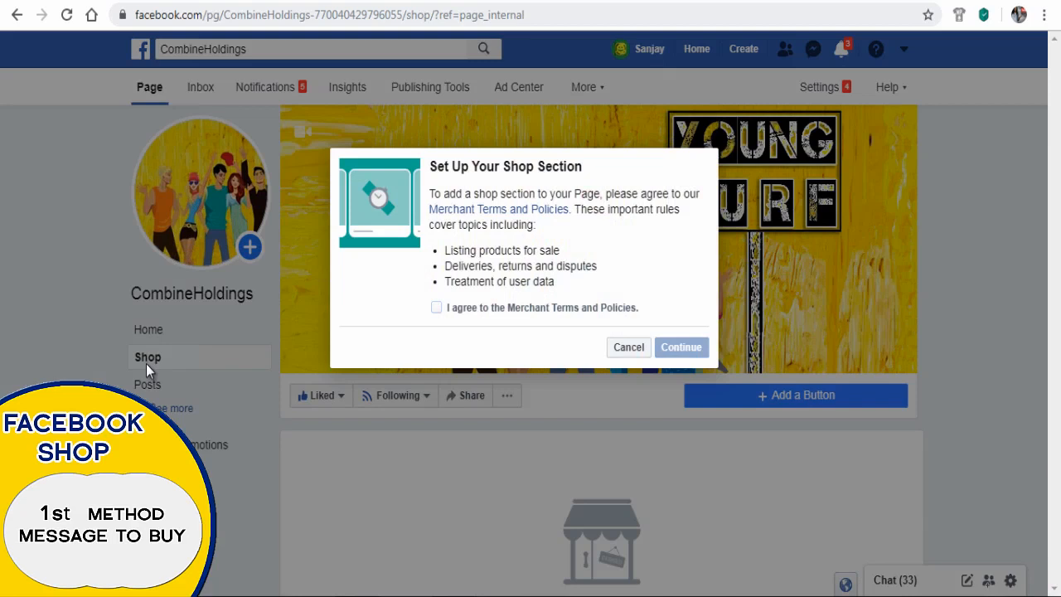
left_click(436, 308)
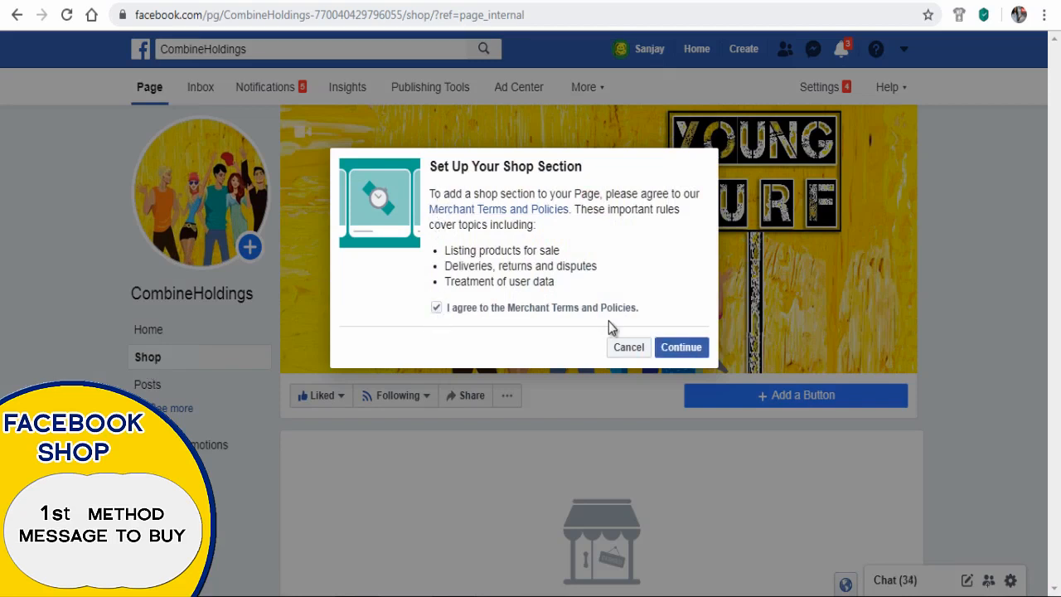
left_click(682, 354)
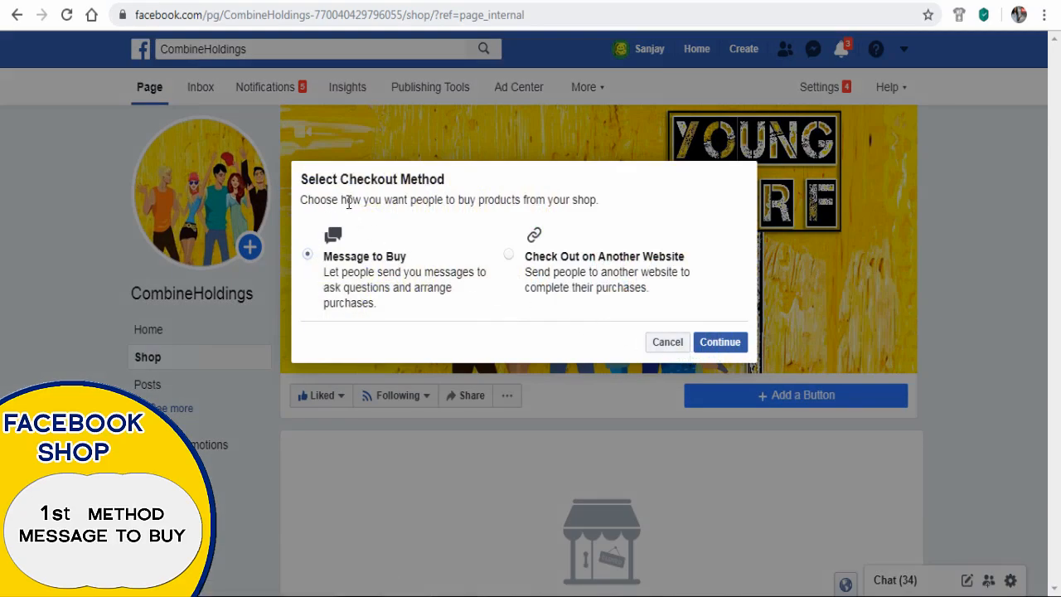
Step: Review the two checkout methods and continue with Message to Buy for the shop
left_click_drag(343, 199, 528, 201)
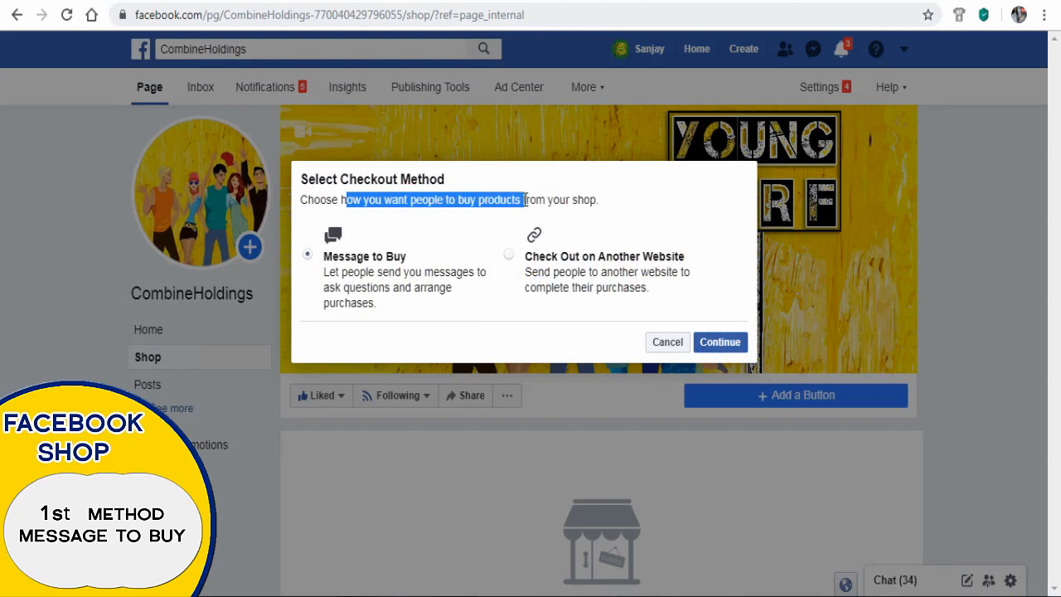
left_click(477, 231)
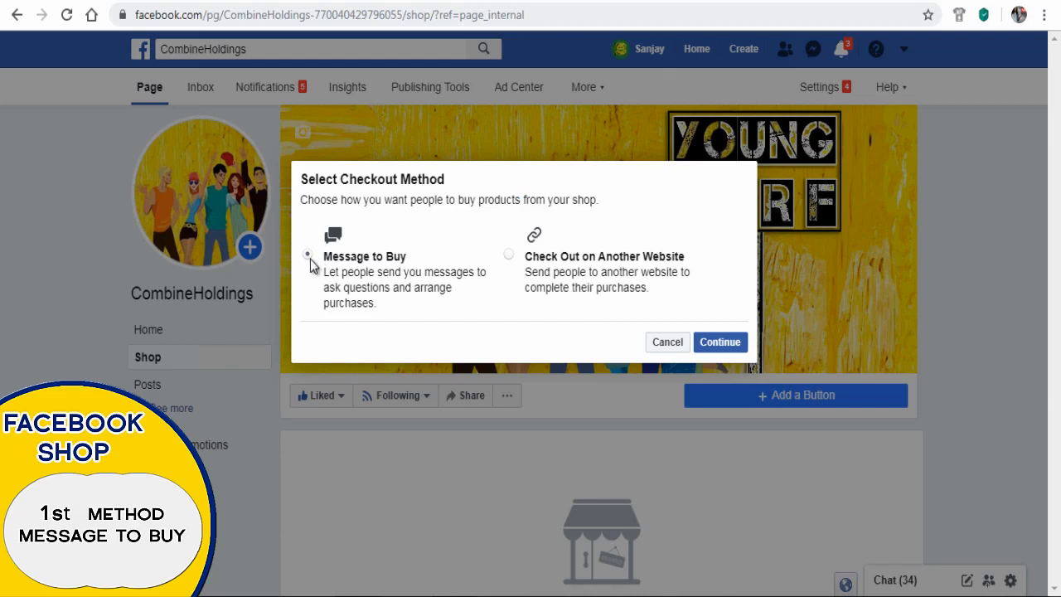
left_click_drag(341, 271, 417, 308)
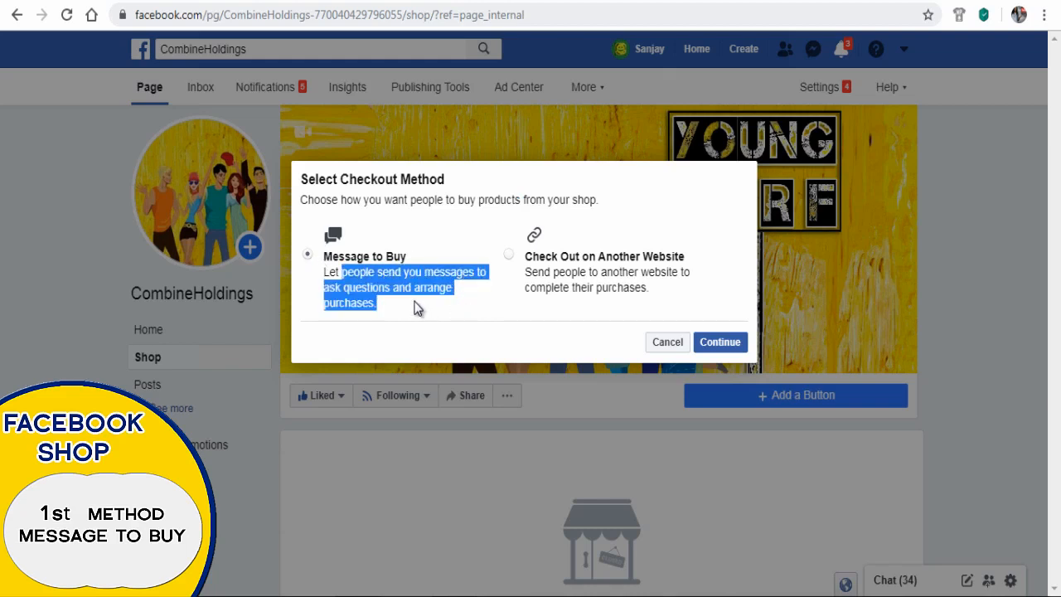
left_click(462, 309)
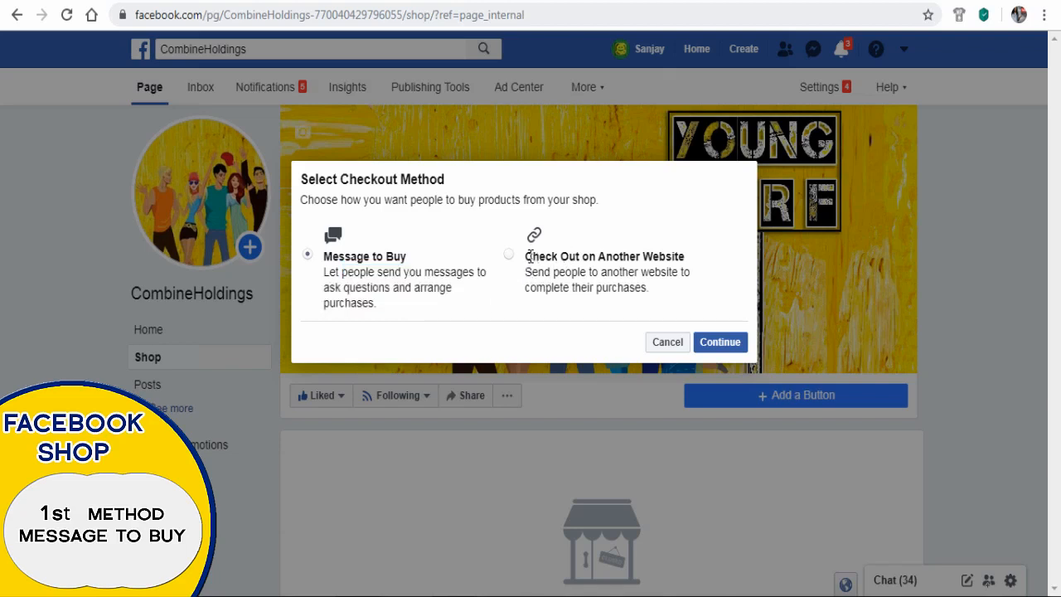
left_click_drag(530, 257, 691, 272)
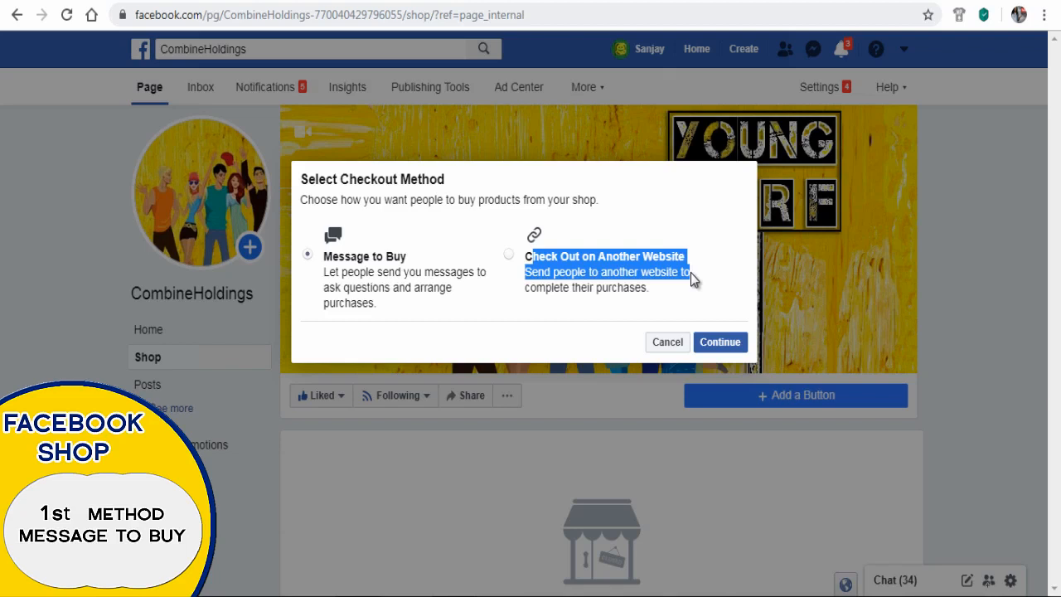
left_click_drag(600, 272, 649, 291)
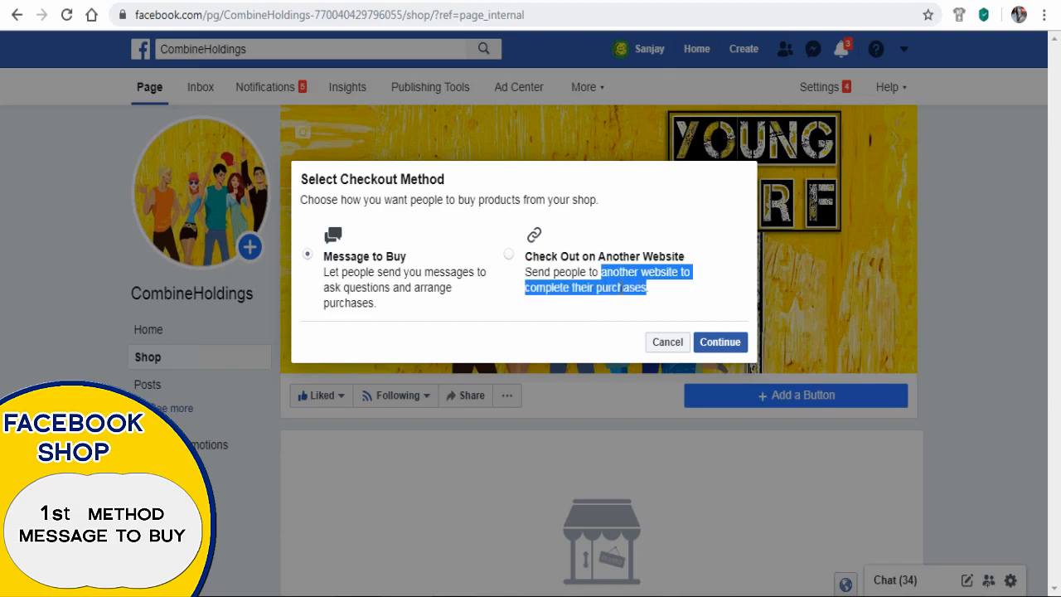
left_click(676, 305)
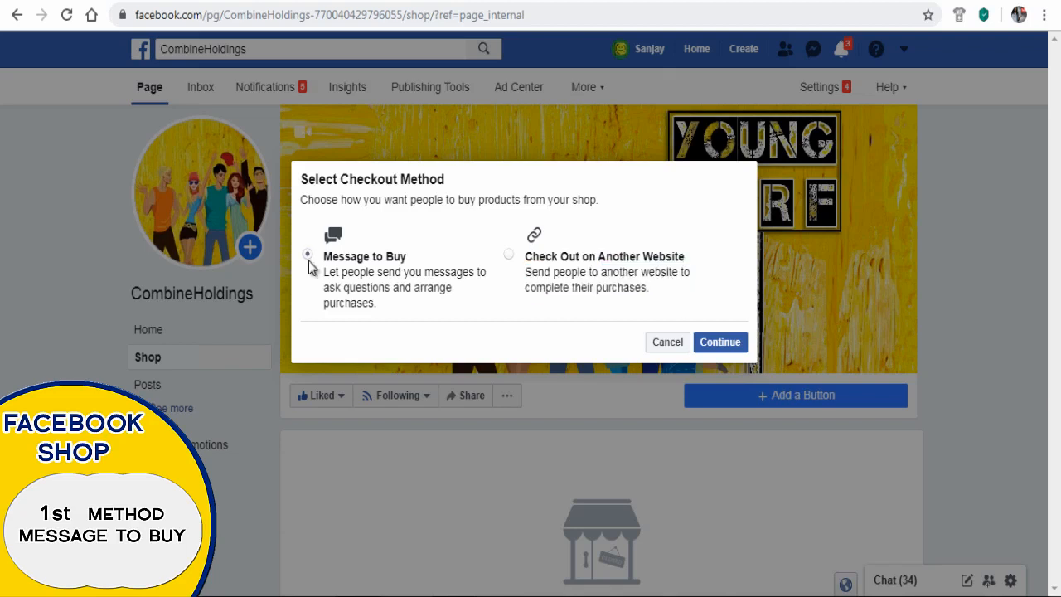
left_click(308, 259)
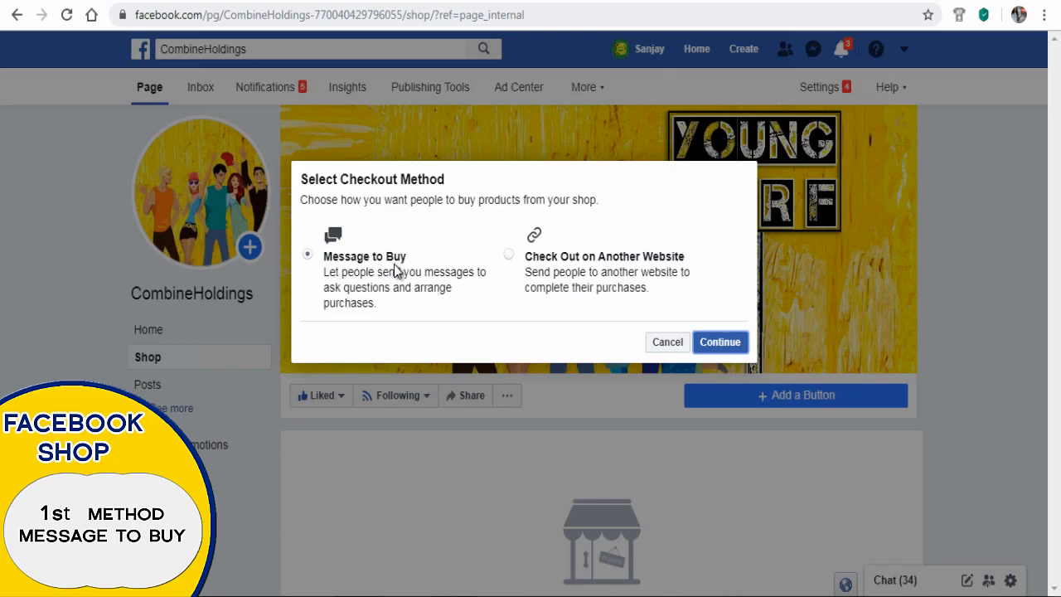
left_click(718, 343)
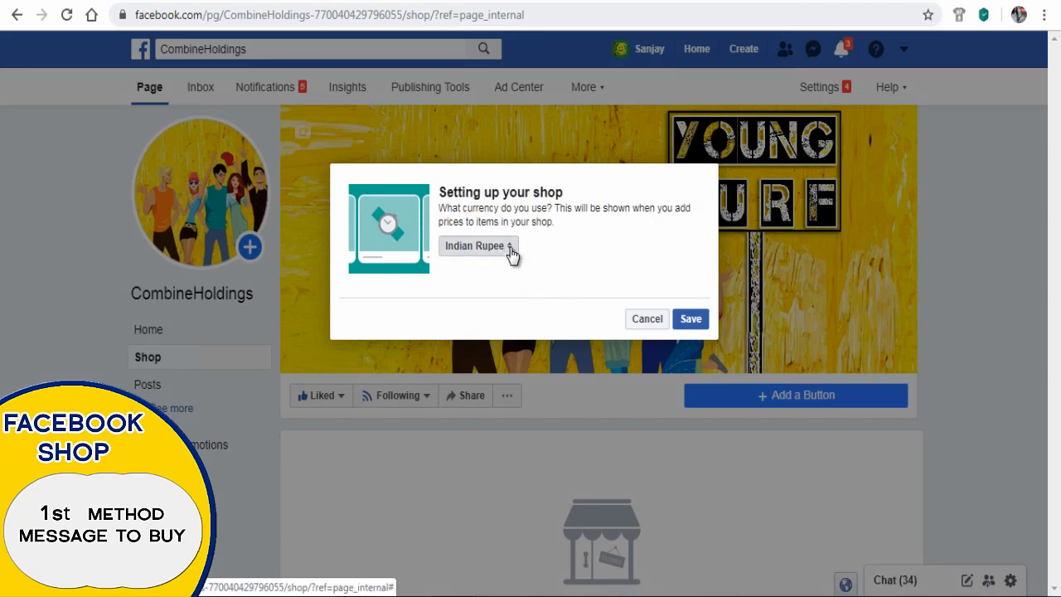
Step: Set the shop's currency to US Dollars and save the shop setup
left_click(512, 254)
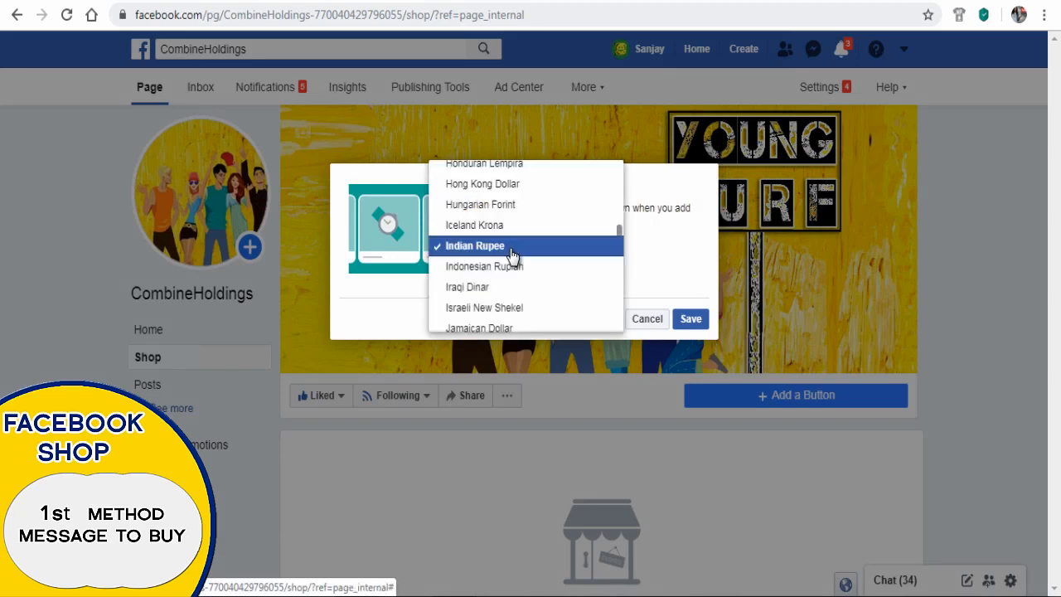
scroll(511, 259, "down", 3)
scroll(511, 261, "down", 5)
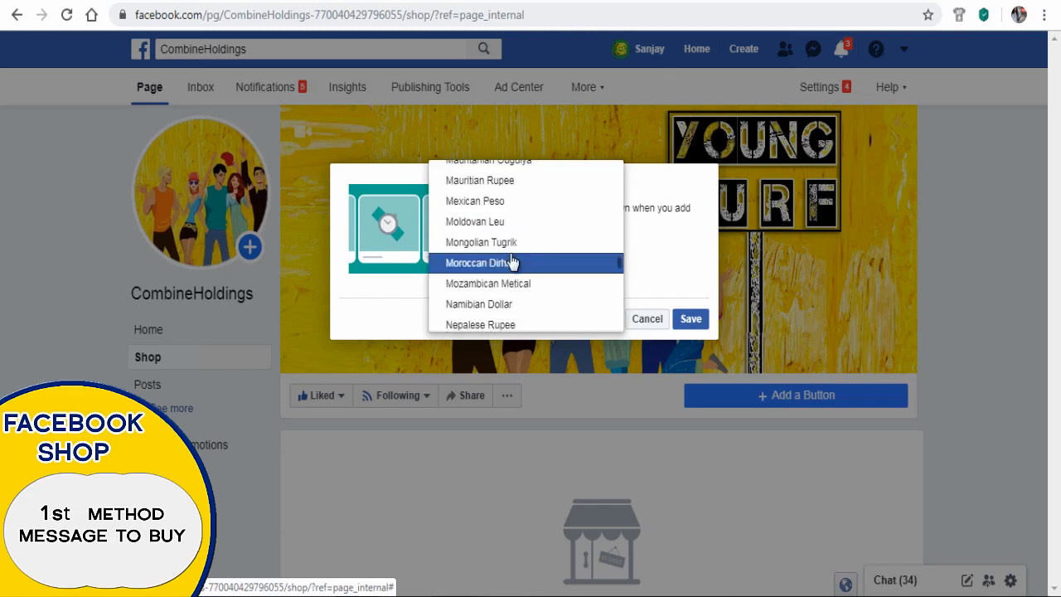
scroll(511, 261, "down", 15)
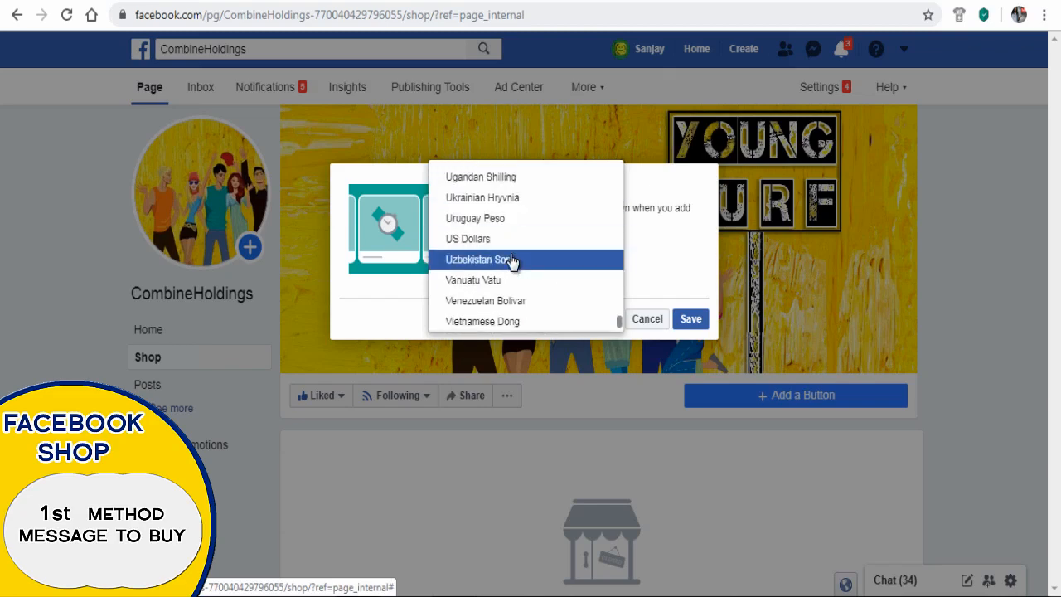
left_click(507, 241)
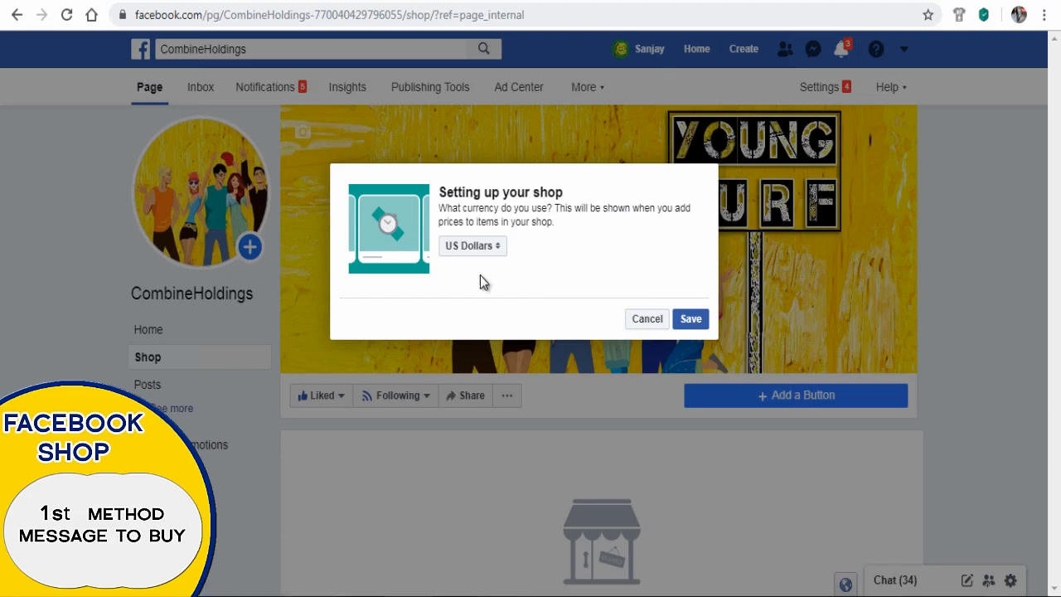
left_click(691, 324)
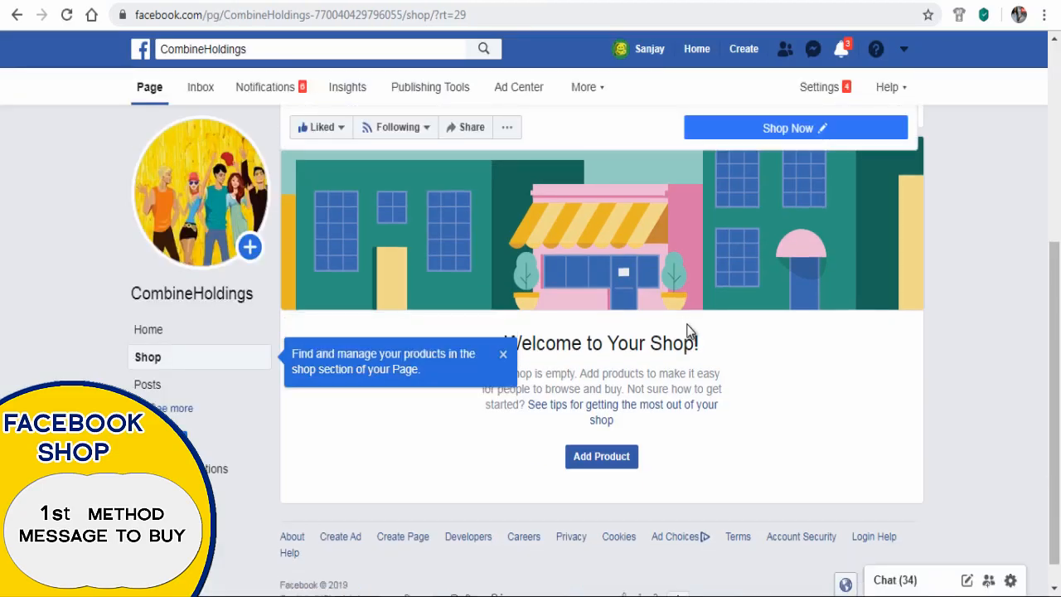
Step: Start a new shop product and add the Black, Dark Blue, Pink, Purple and Red T-shirt photos from the FB Shop folder
left_click(503, 355)
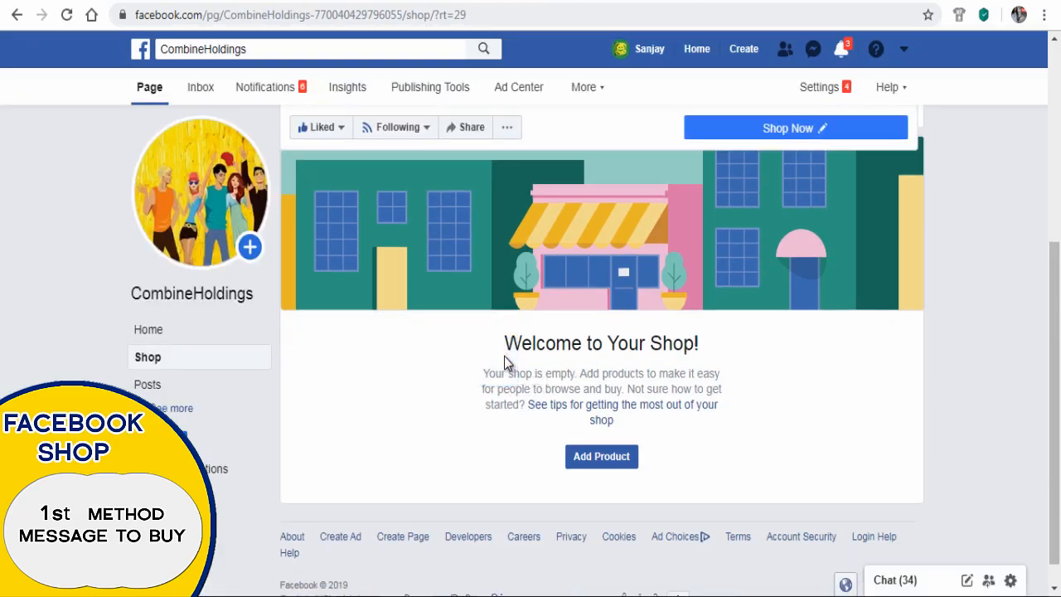
left_click(602, 456)
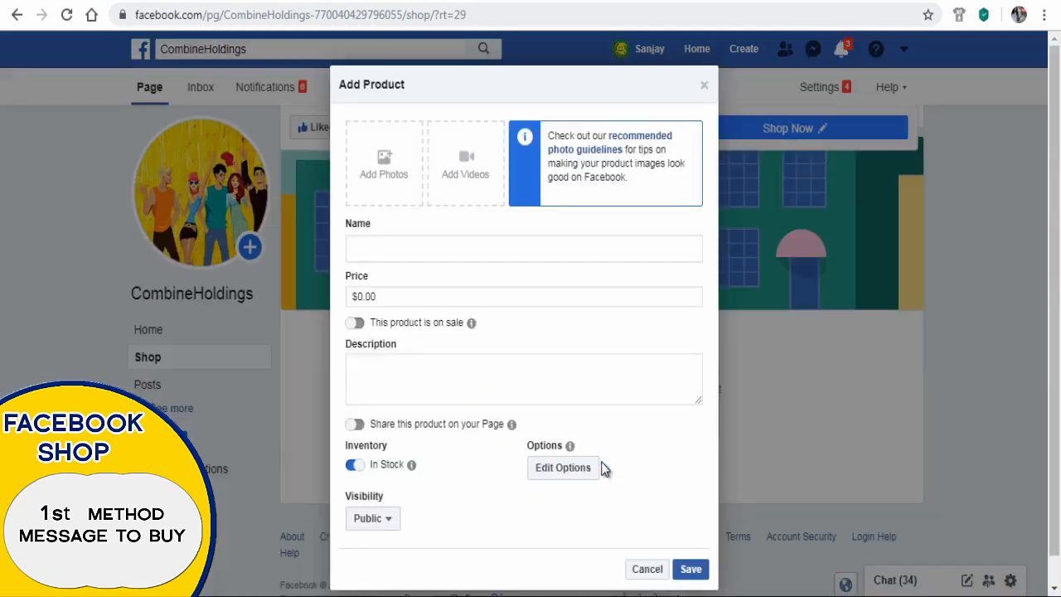
left_click(384, 186)
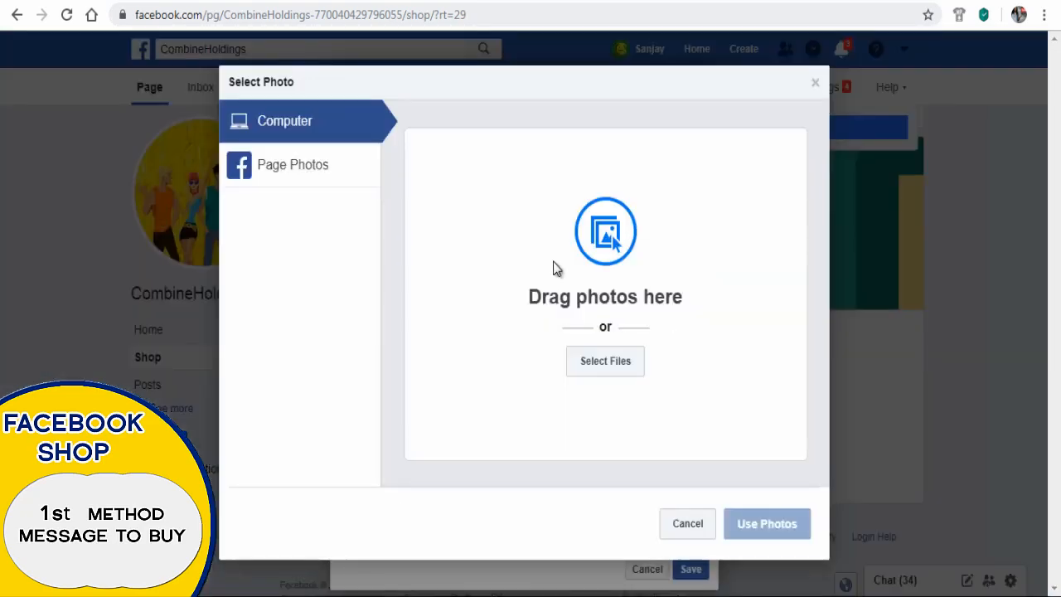
left_click(604, 362)
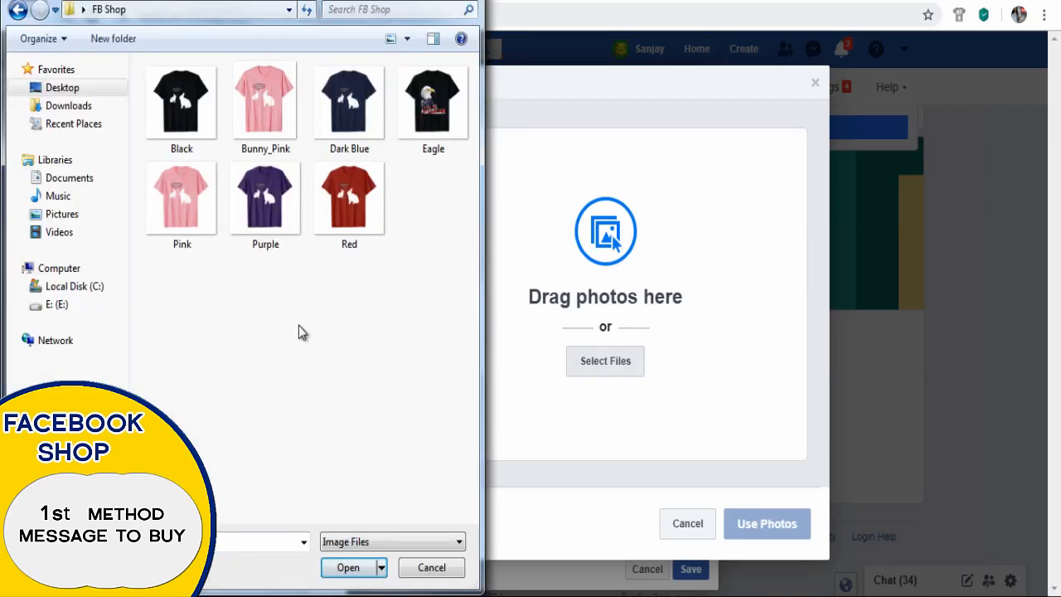
left_click(339, 235)
left_click(182, 212, "shift")
left_click(175, 124, "ctrl")
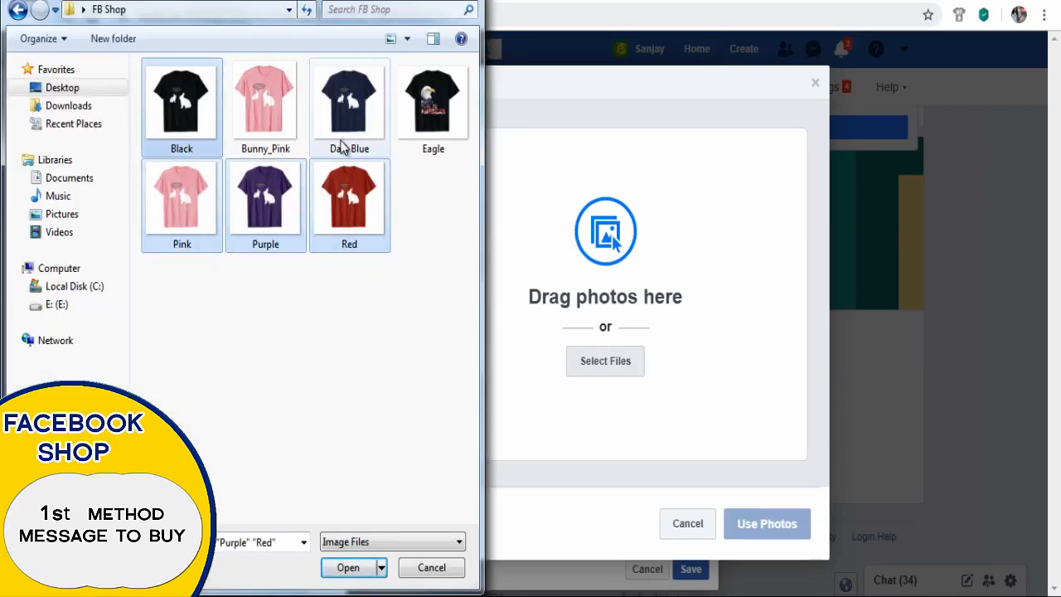
left_click(345, 125, "ctrl")
left_click(350, 568)
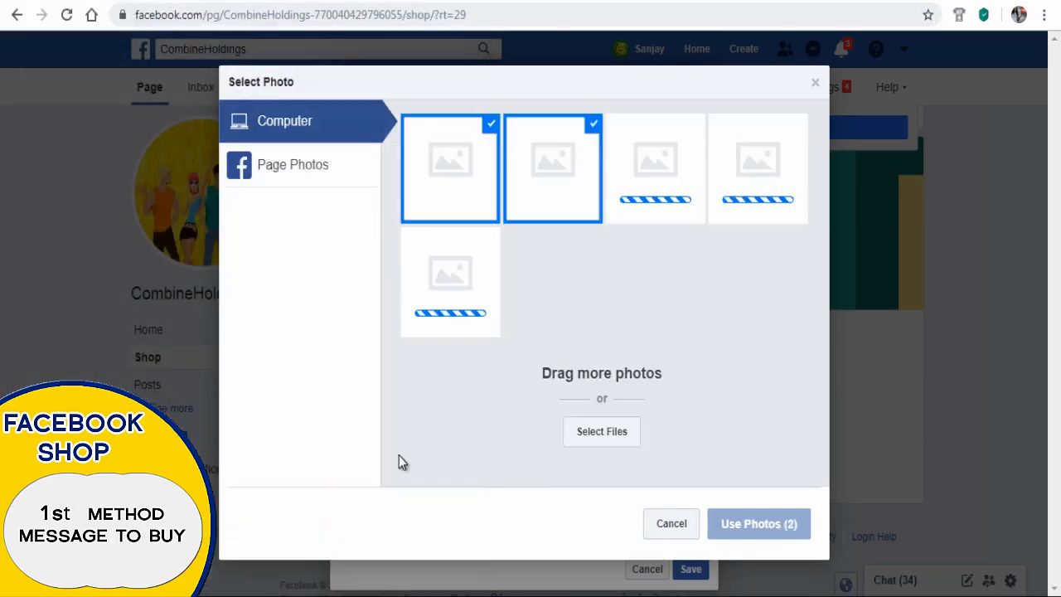
left_click(756, 523)
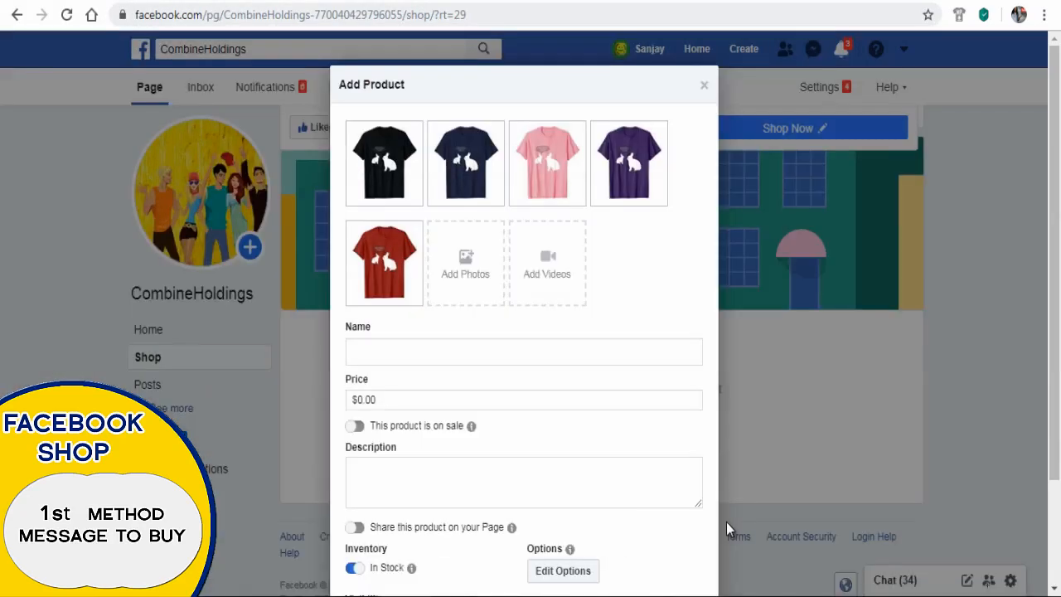
Step: Name the product "Bunny TShirt For Women & Youth" and set its price to $18.99
left_click(392, 352)
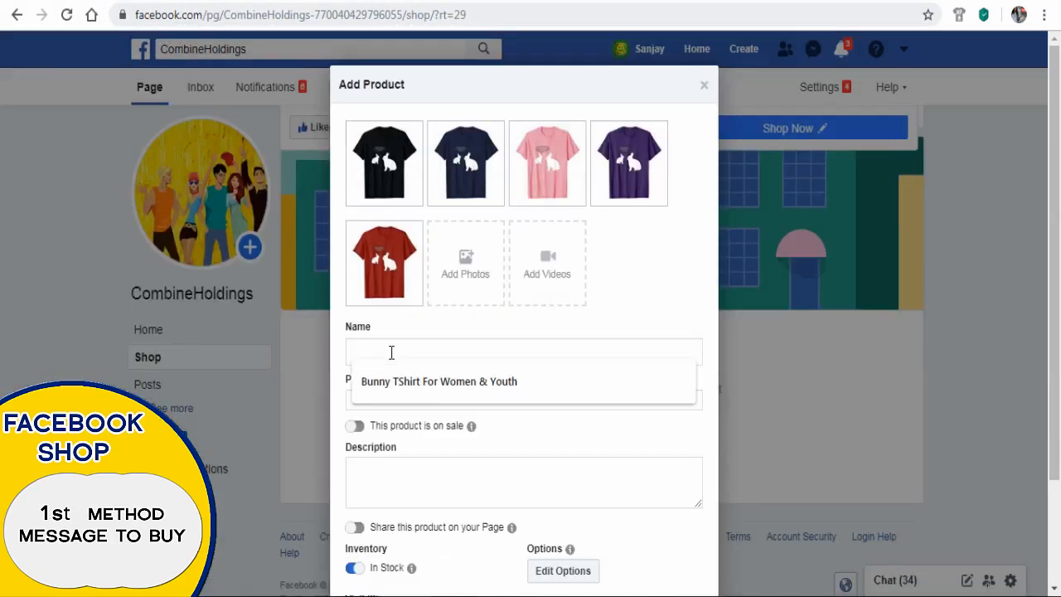
left_click(392, 380)
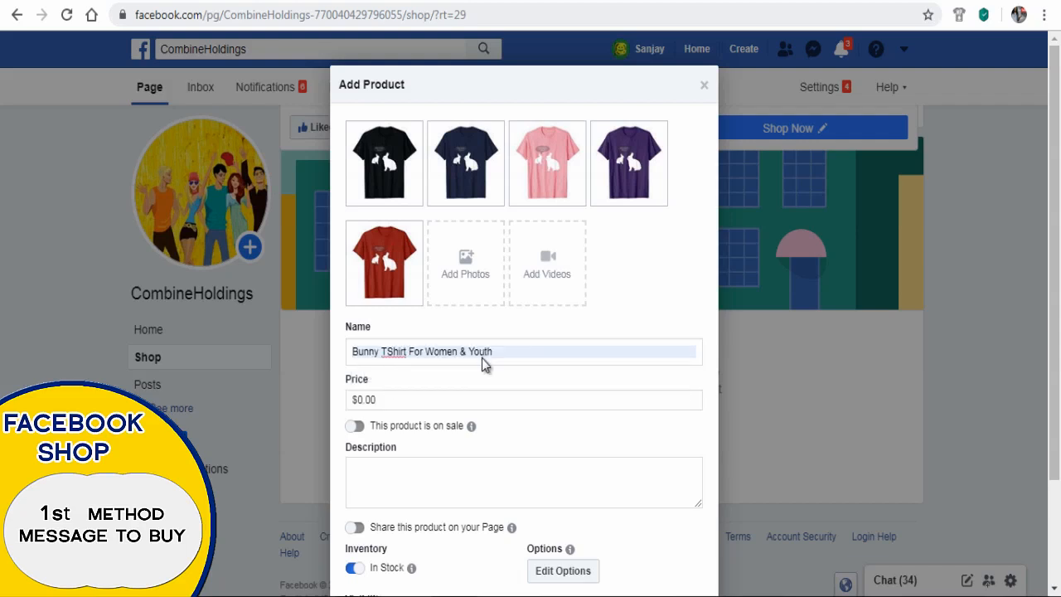
left_click(364, 401)
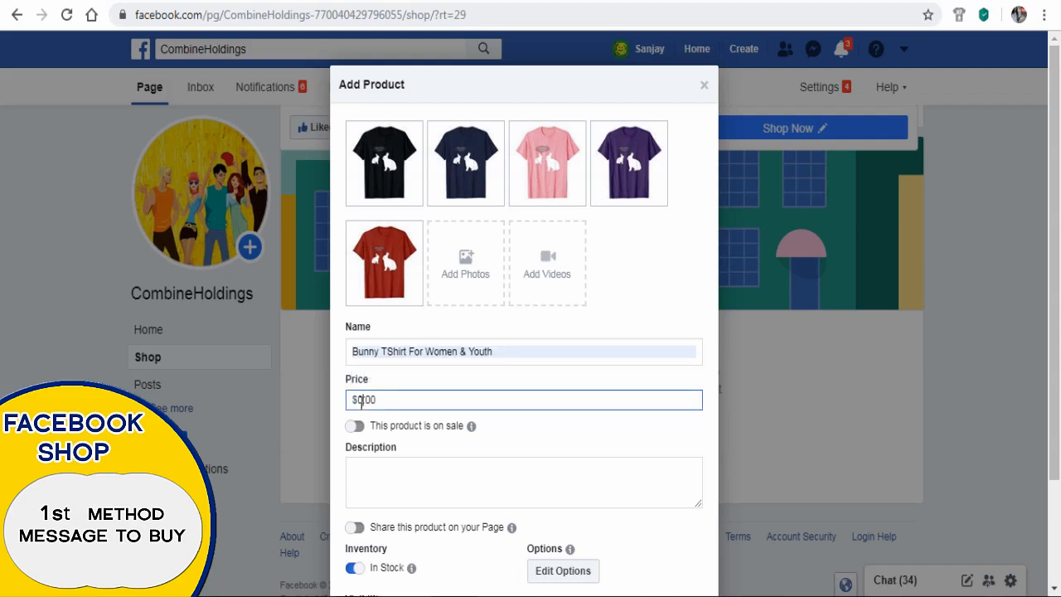
type("18.99")
left_click(399, 418)
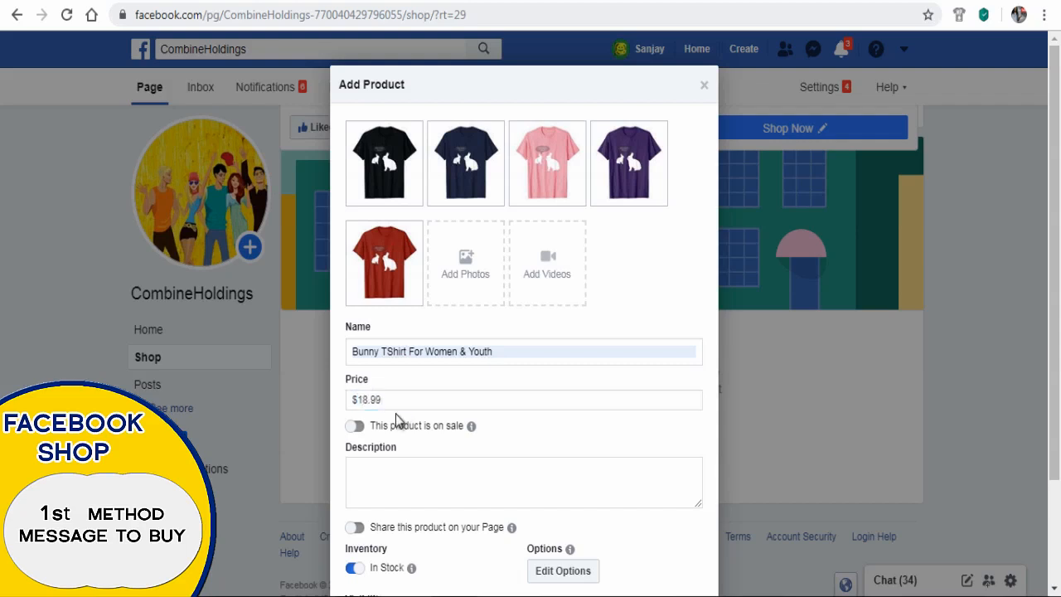
Step: Try marking the product as on sale with a sale price of $20.00, and turn the sale option back off
left_click(356, 427)
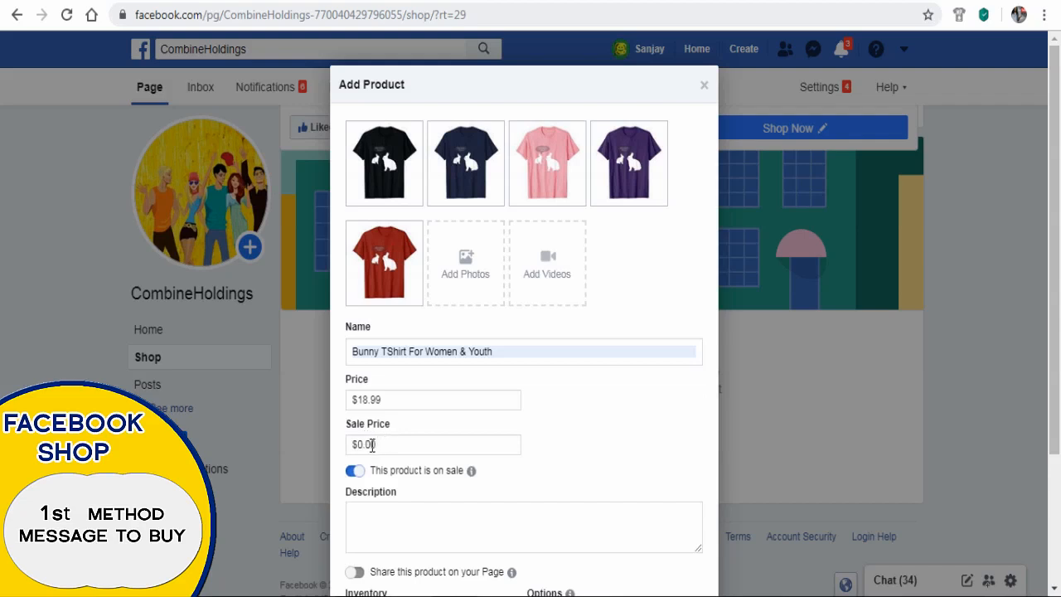
left_click(360, 447)
type("2")
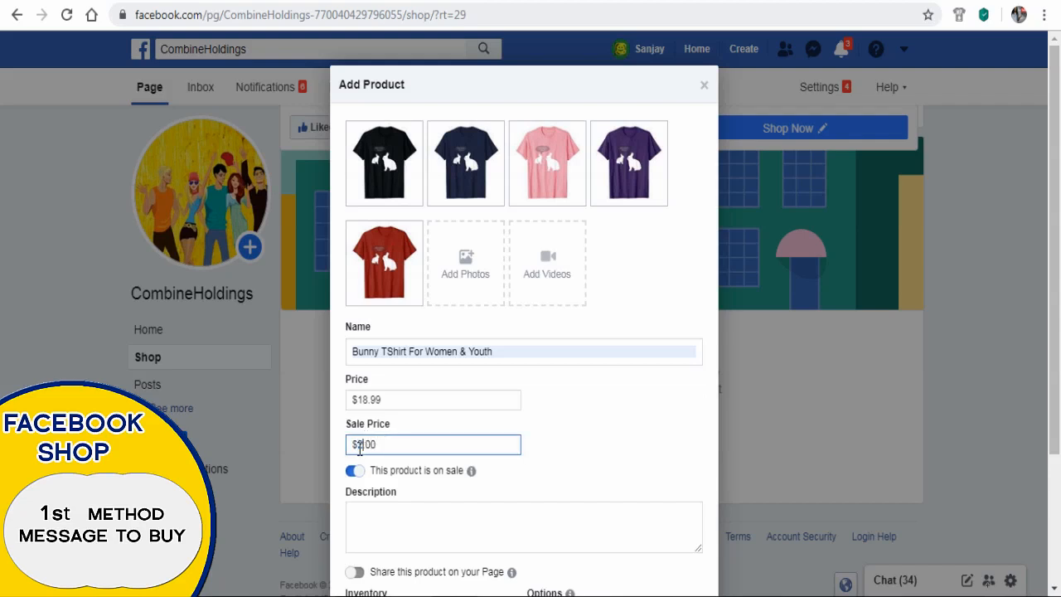
type("0")
left_click(577, 454)
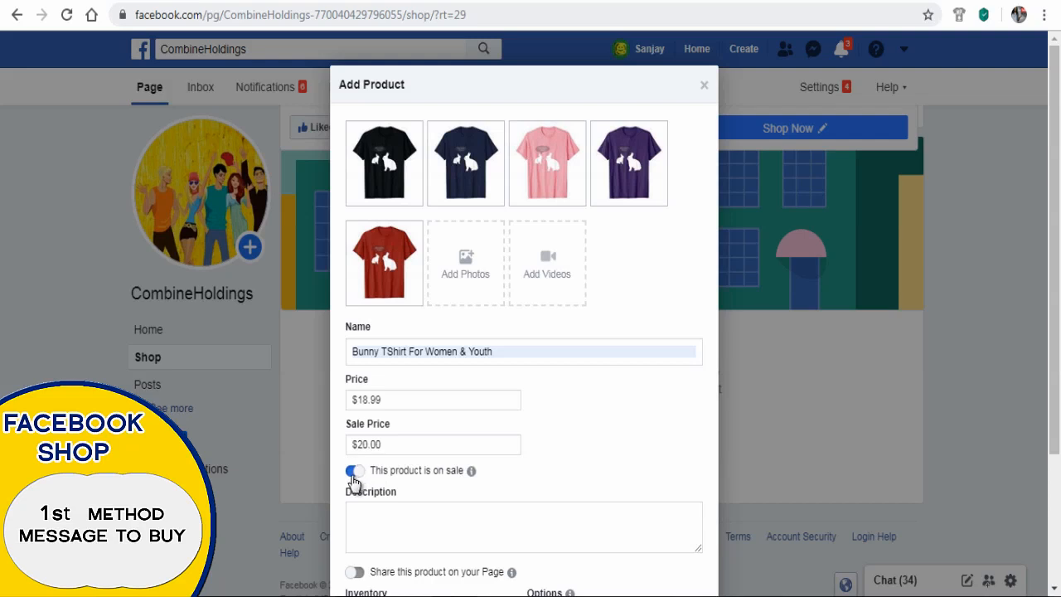
left_click(354, 471)
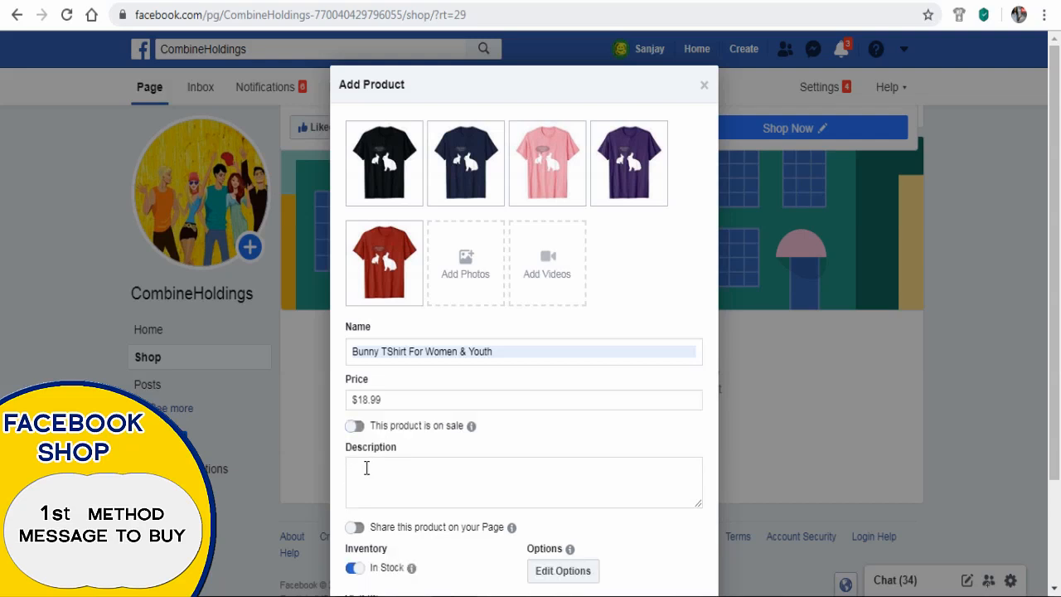
Step: Paste the prepared product features text as the description and enable sharing the product on the Page, keeping it in stock
key("ctrl+v")
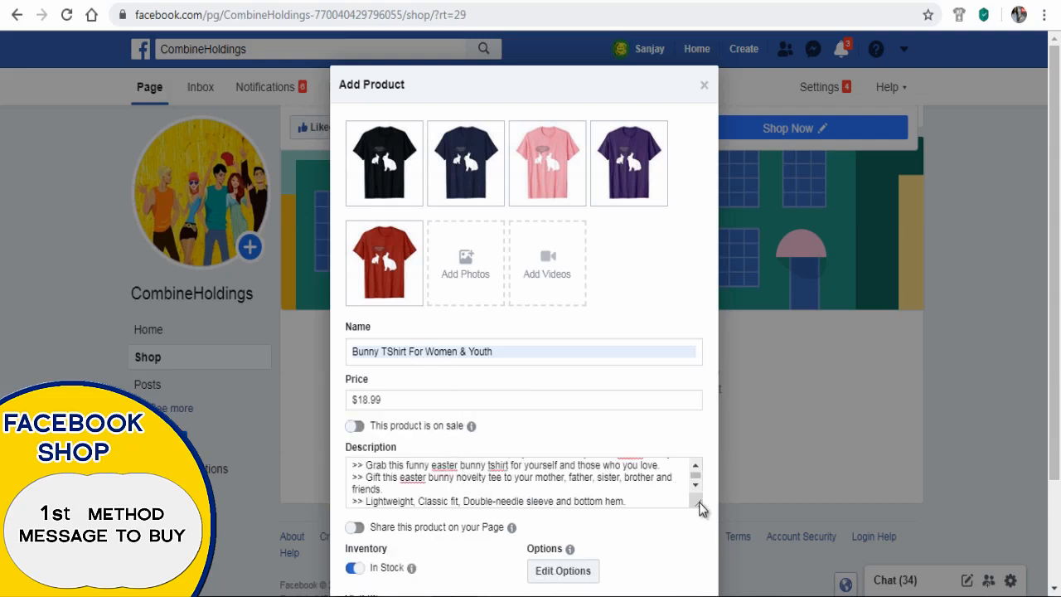
scroll(406, 446, "down", 2)
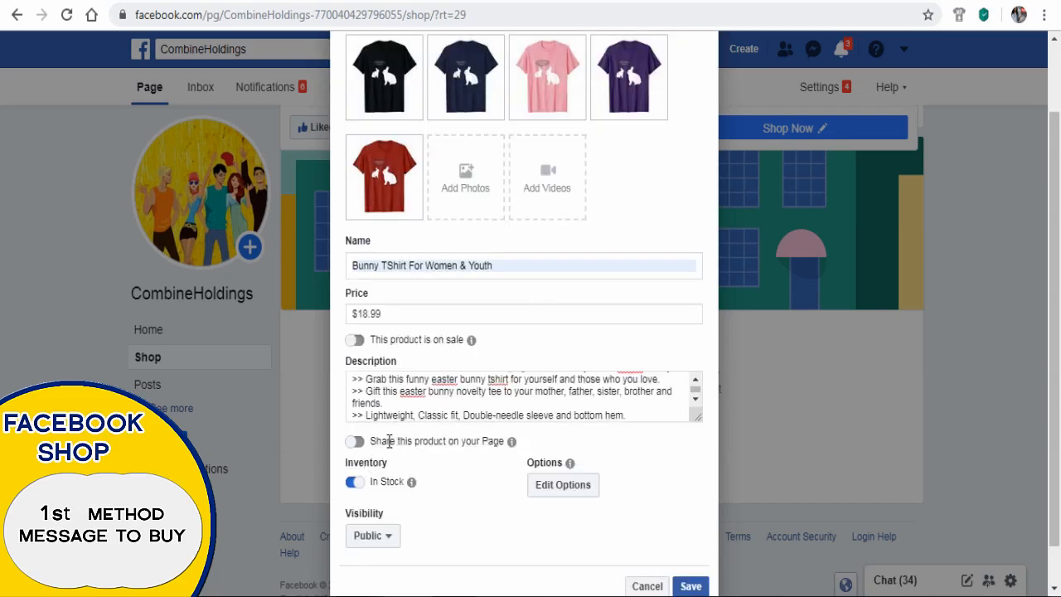
mouse_move(513, 445)
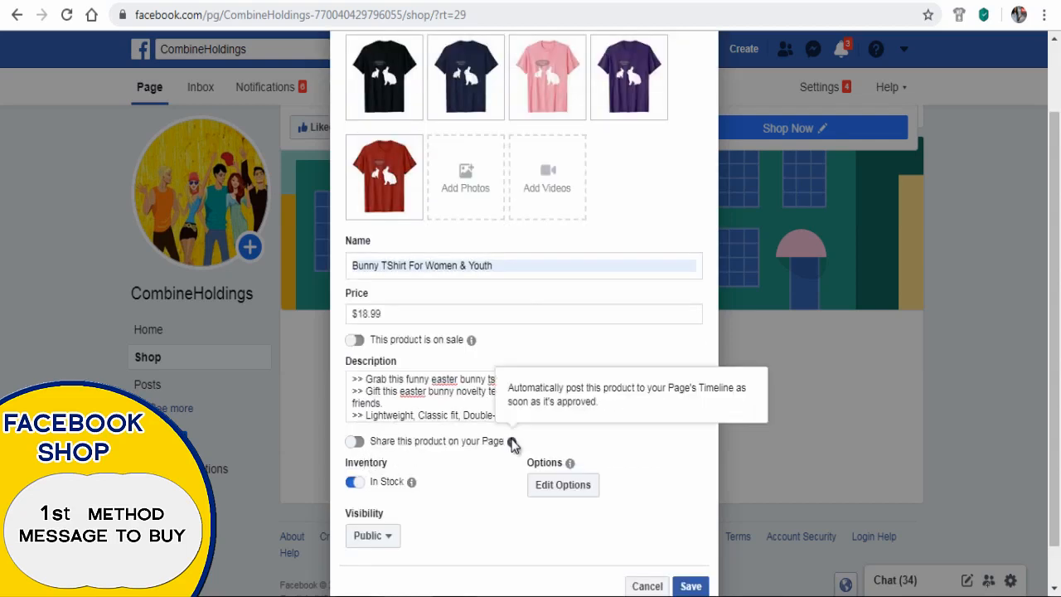
left_click(357, 443)
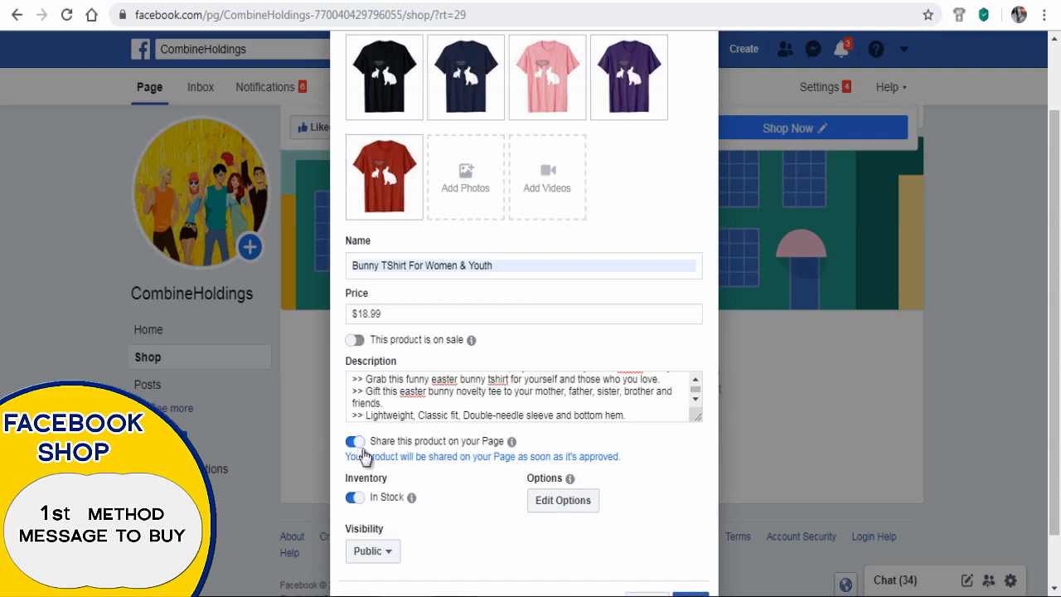
left_click(353, 498)
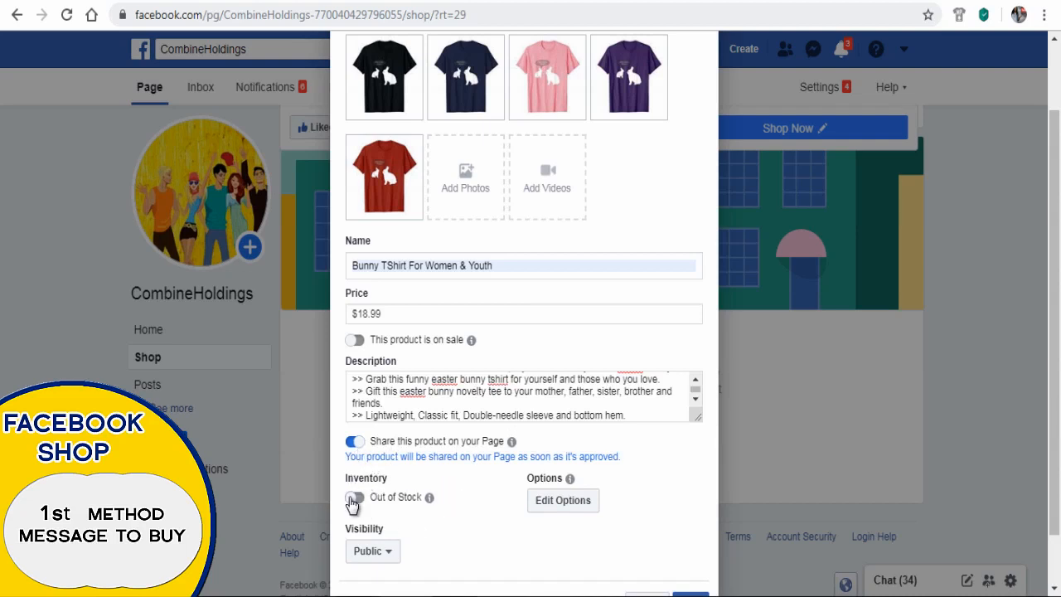
left_click(359, 499)
Step: Add a Color option to the product with the values Pink, Black, Dark Blue, Purple and Red
left_click(570, 504)
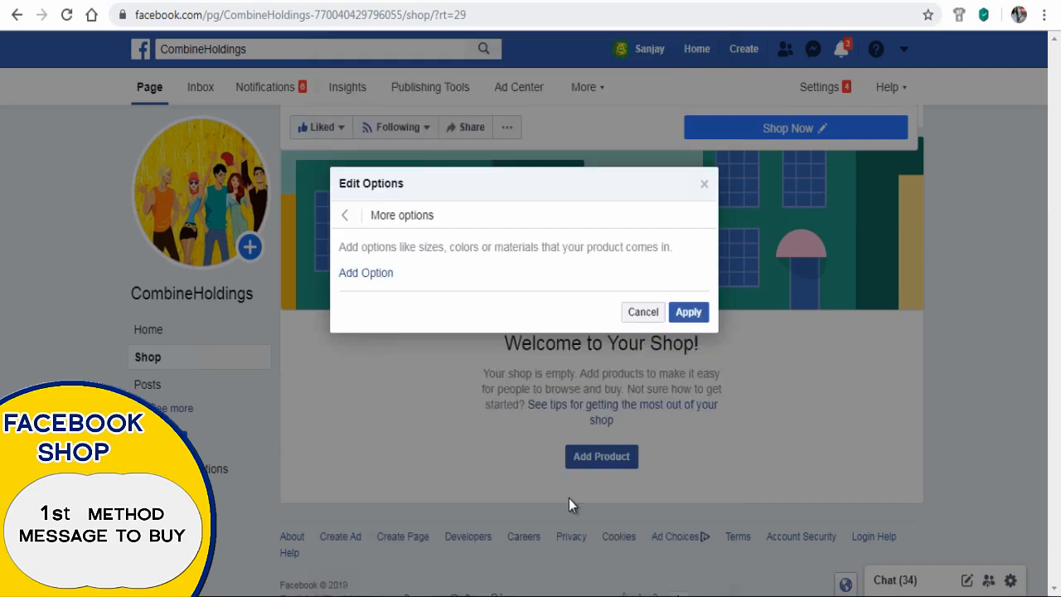
left_click(352, 274)
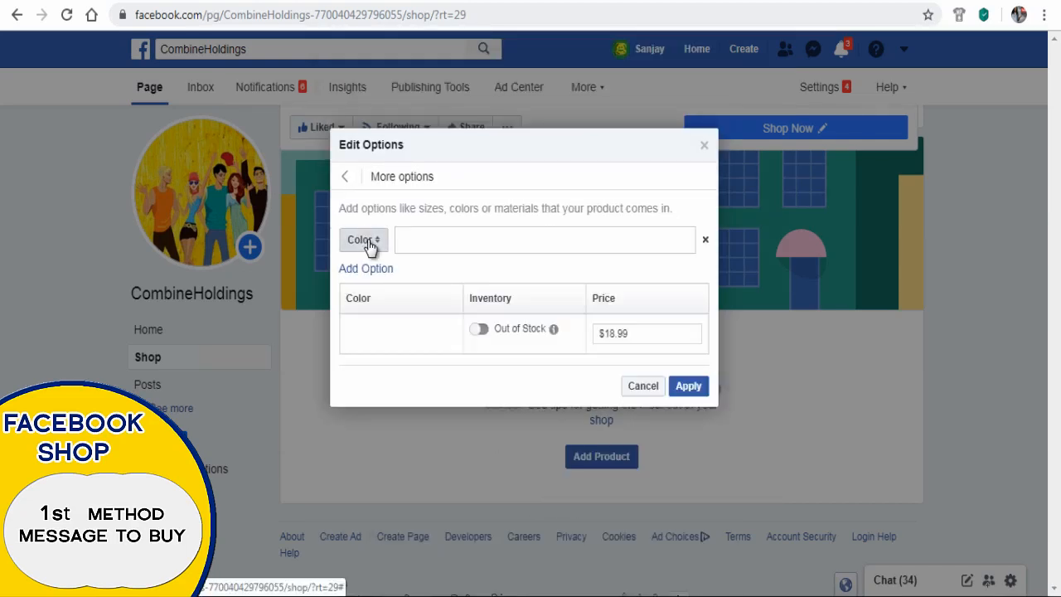
left_click(367, 245)
left_click(415, 240)
type("Pink")
key("Return")
type("Black")
key("Return")
type("Dark Blue")
key("Return")
type("Purple")
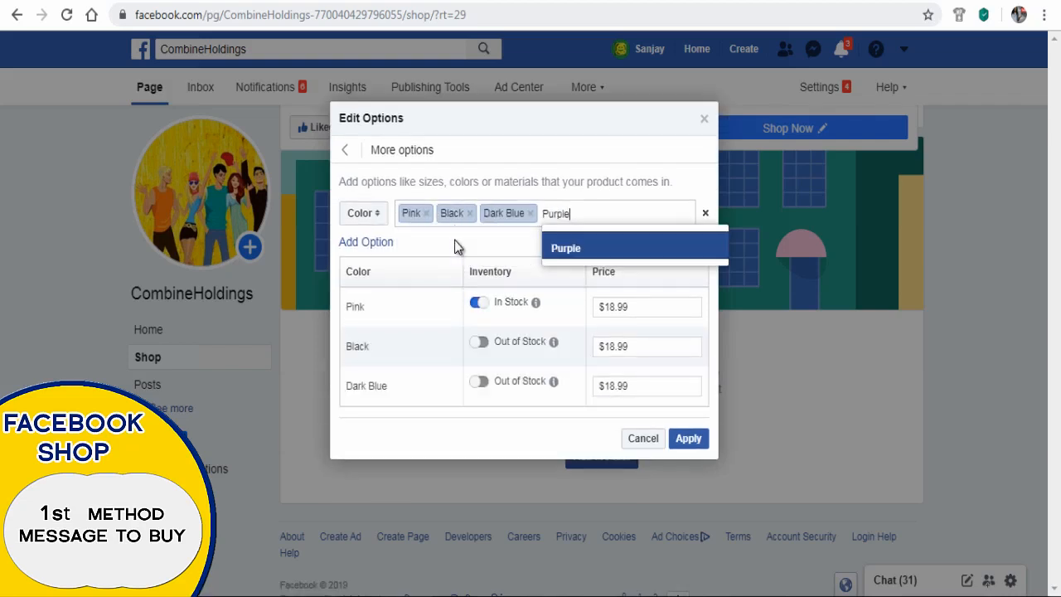
key("Return")
type("Red")
key("Return")
Step: Mark the Black, Dark Blue, Purple and Red variants as in stock and apply the product options
left_click(479, 315)
left_click(479, 354)
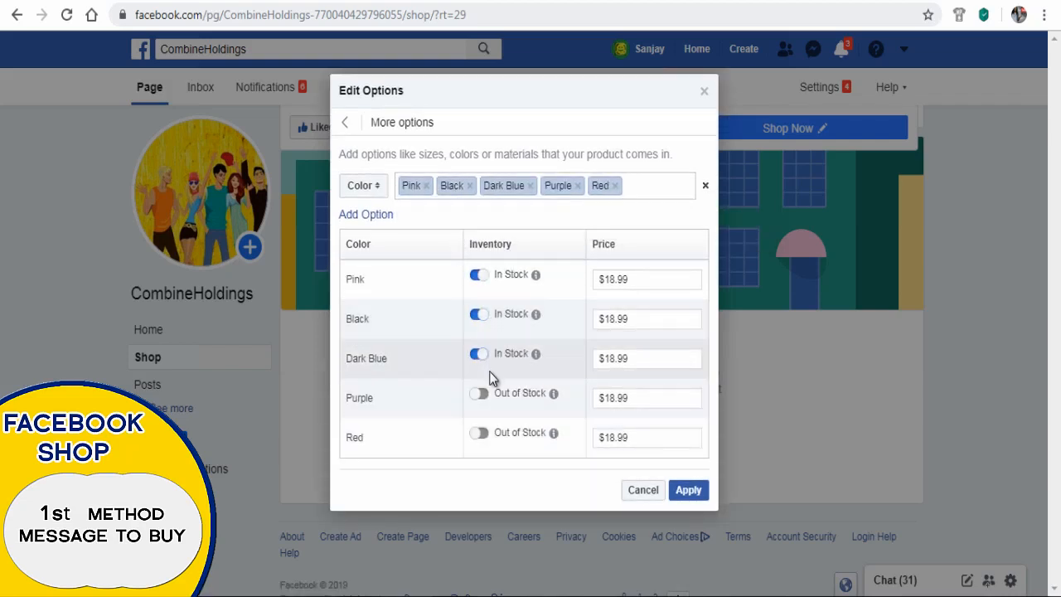
left_click(479, 394)
left_click(481, 435)
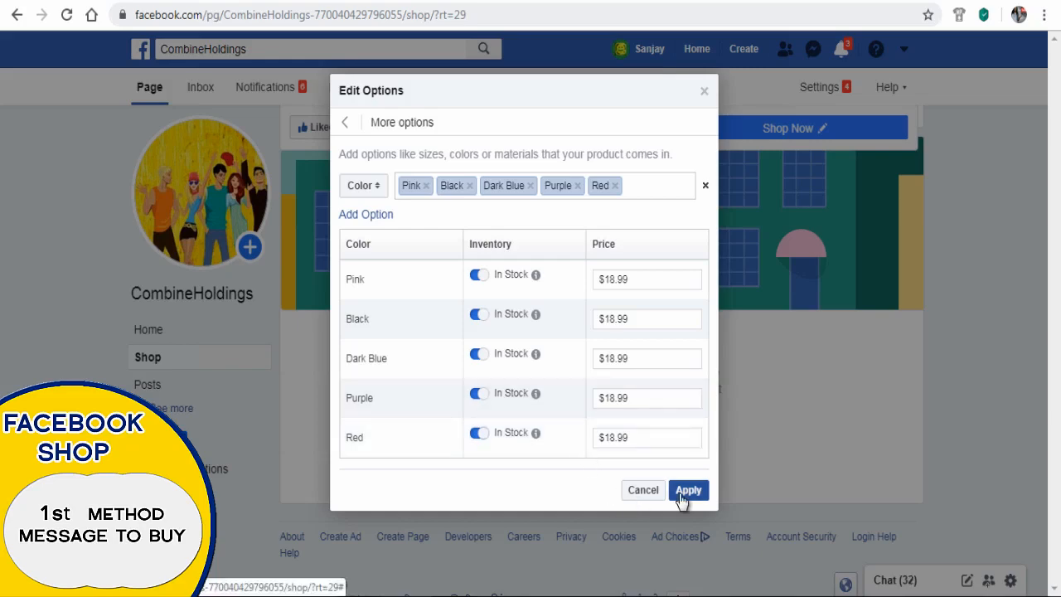
left_click(683, 492)
Step: Save the new T-shirt product to the shop with Public visibility
scroll(498, 379, "down", 2)
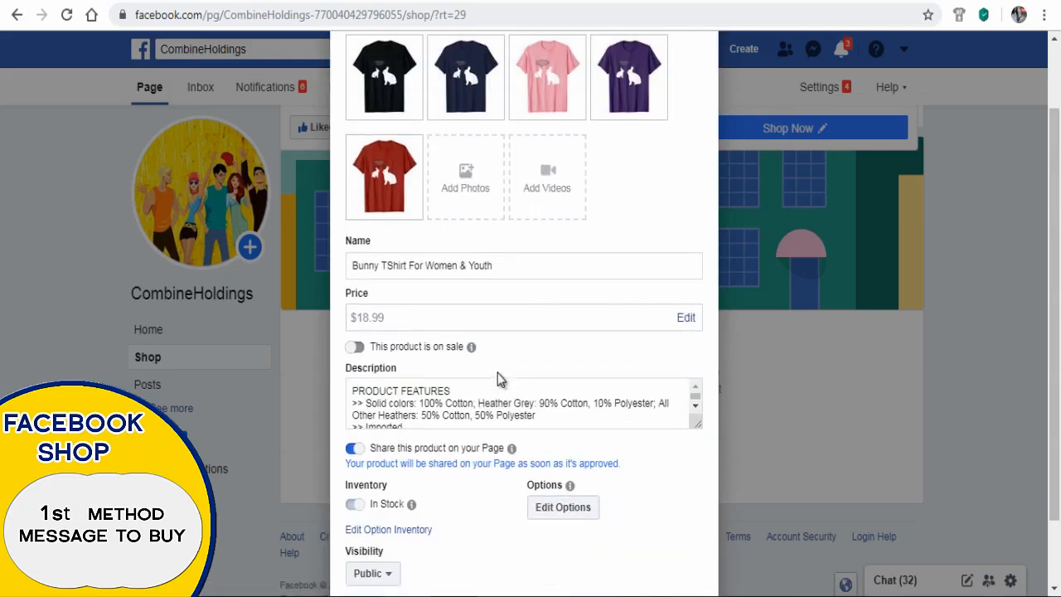
scroll(497, 378, "down", 1)
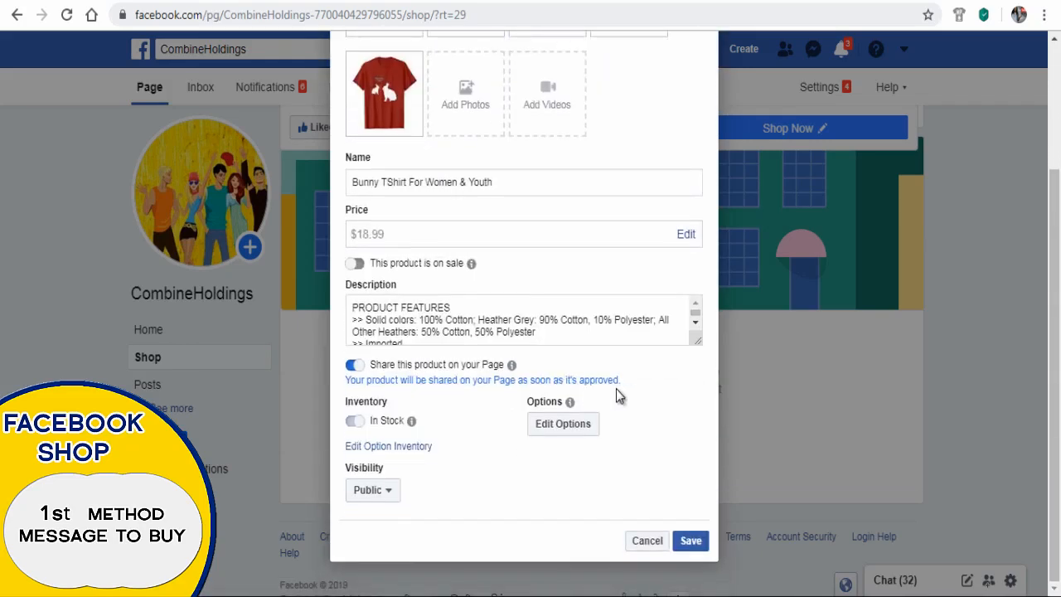
left_click(691, 542)
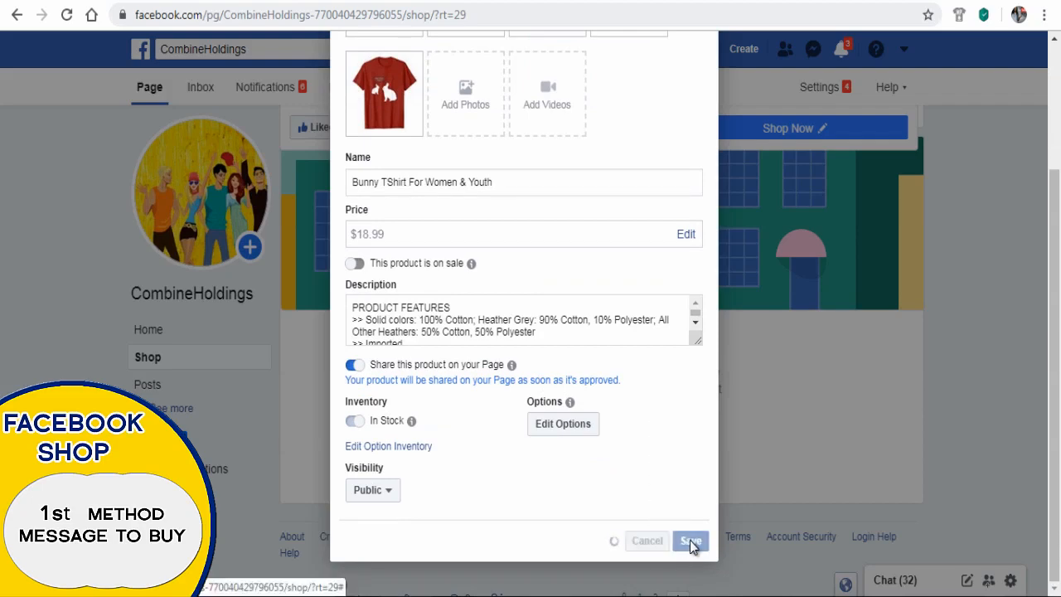
Step: Open the Bunny TShirt listing from the shop's product collection and examine its available color and quantity choices
scroll(654, 467, "down", 2)
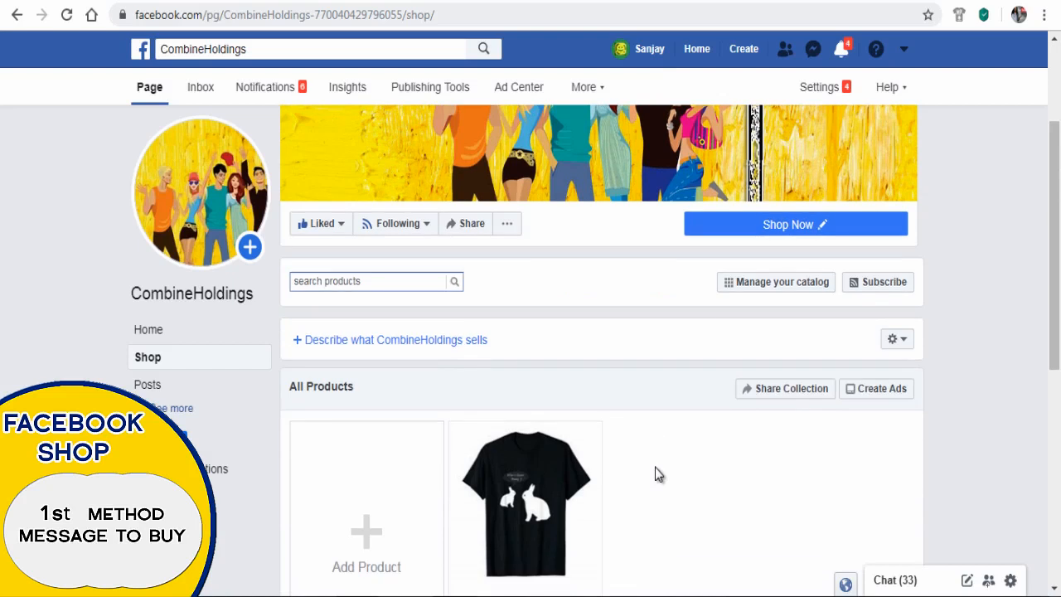
scroll(654, 467, "down", 2)
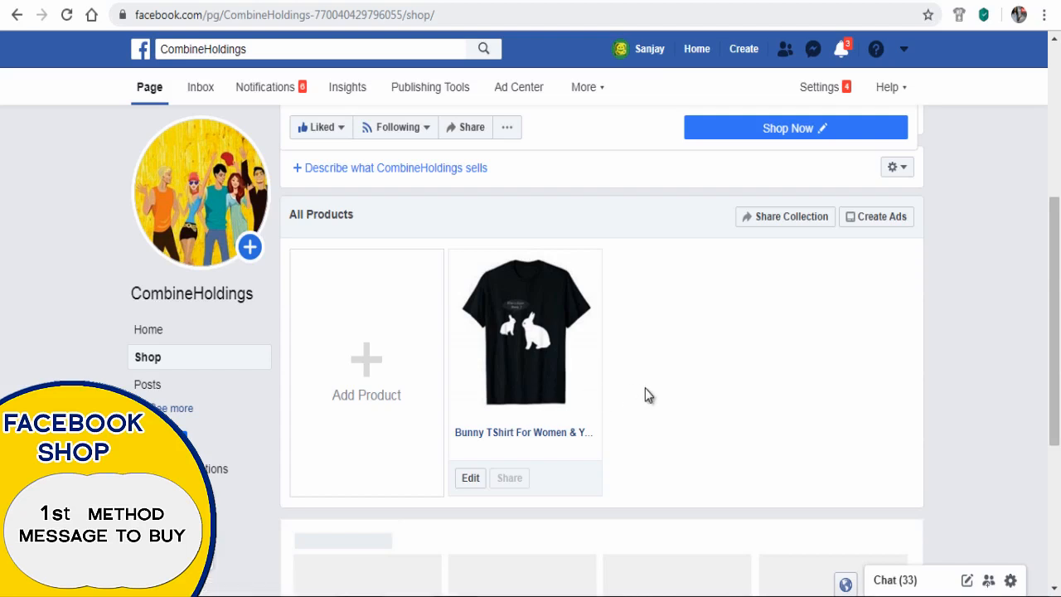
scroll(1009, 501, "up", 1)
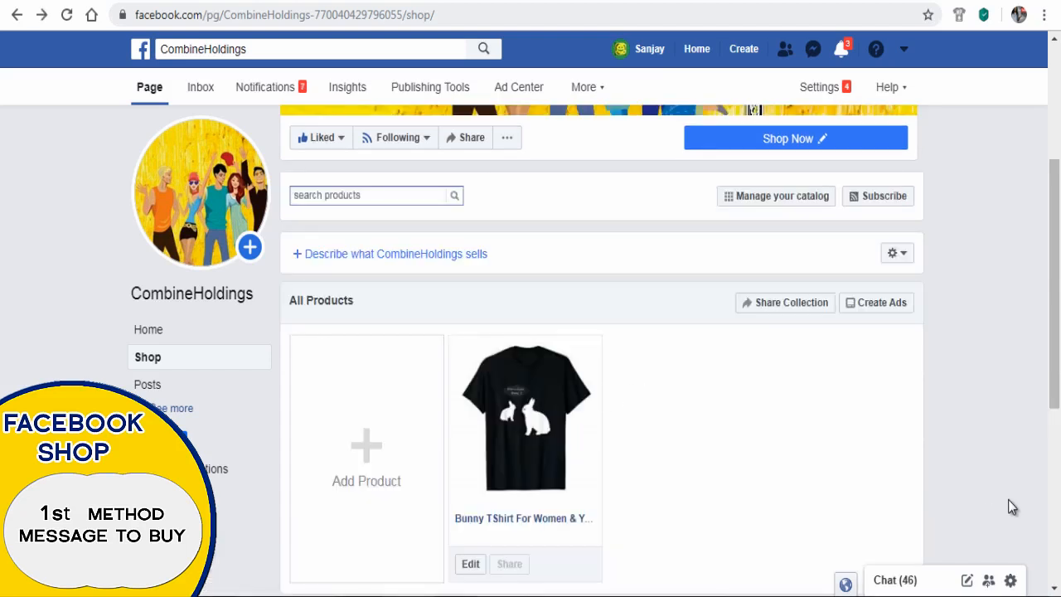
left_click(523, 430)
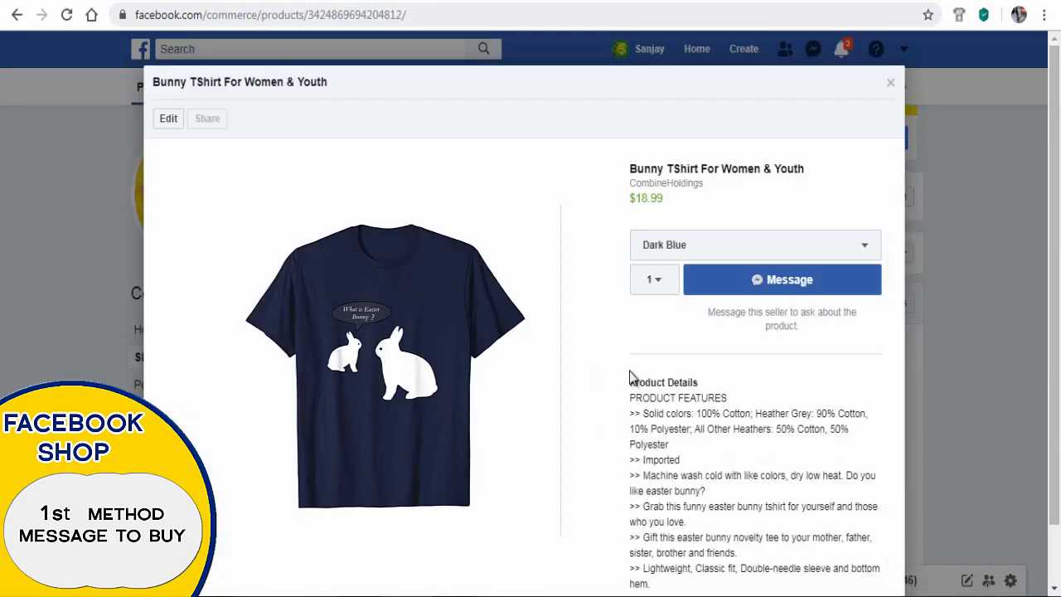
left_click(865, 251)
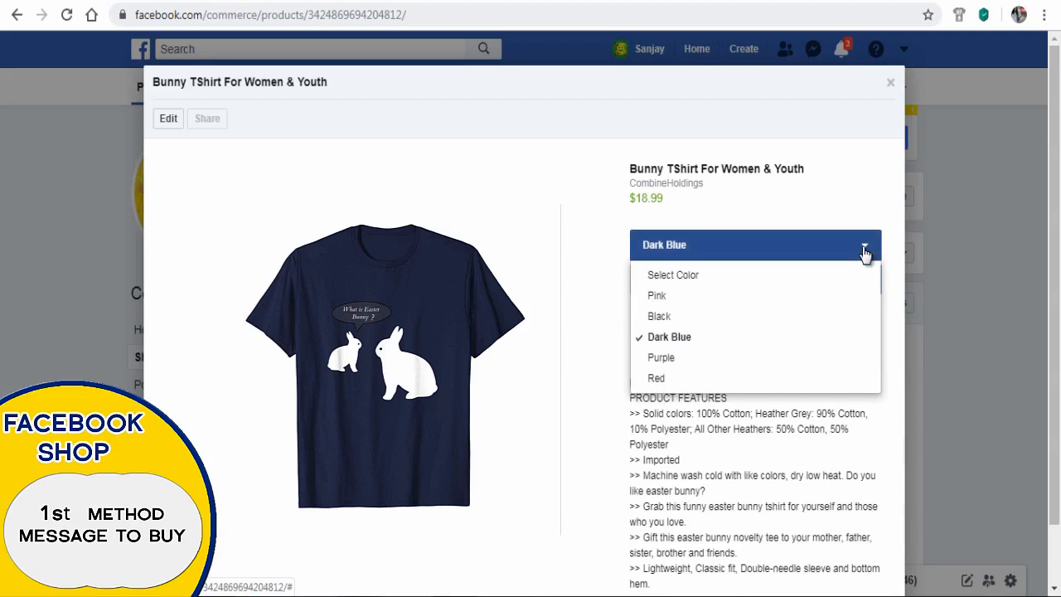
left_click(816, 340)
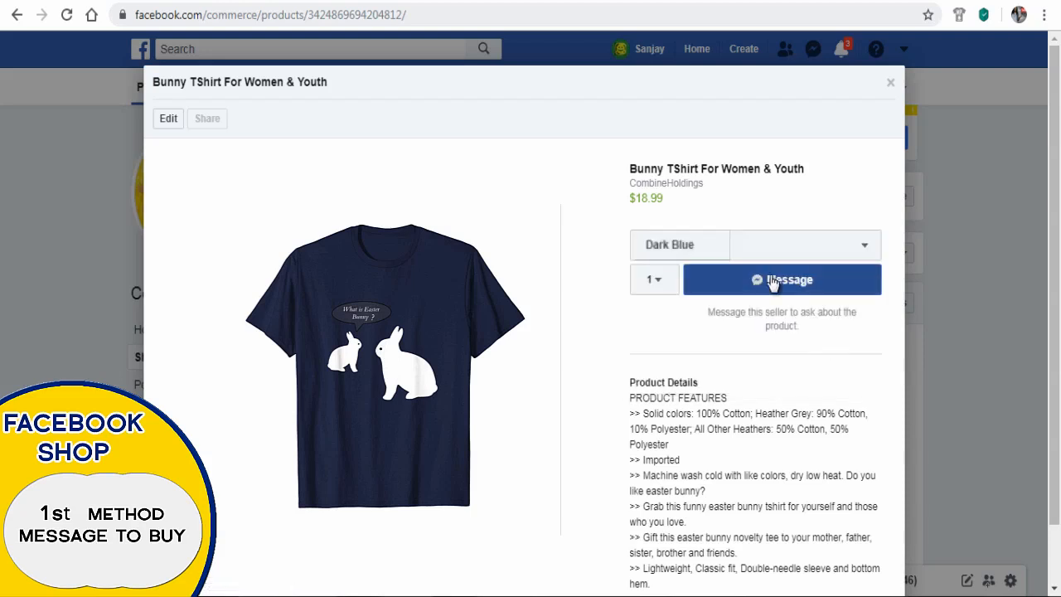
left_click(660, 283)
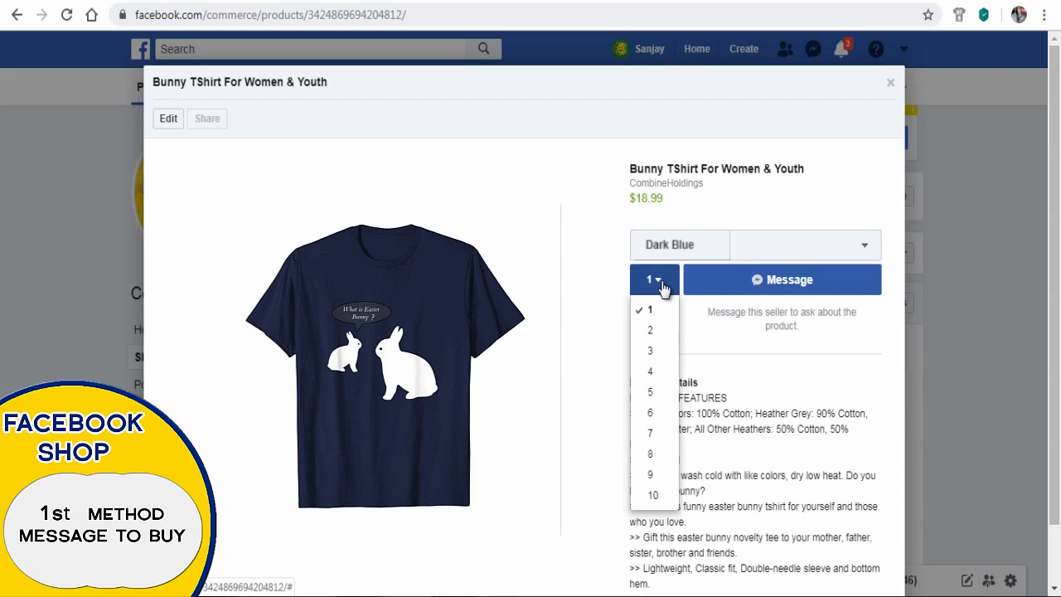
Step: Start a message to the seller from the Bunny TShirt listing and add the line "Provide me with more information."
left_click(663, 285)
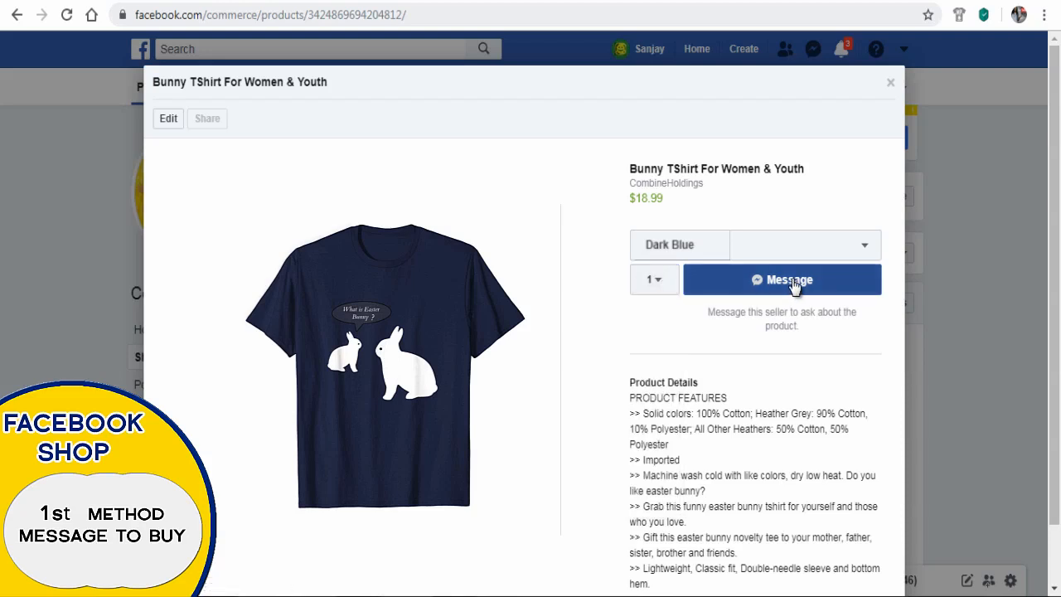
left_click(789, 280)
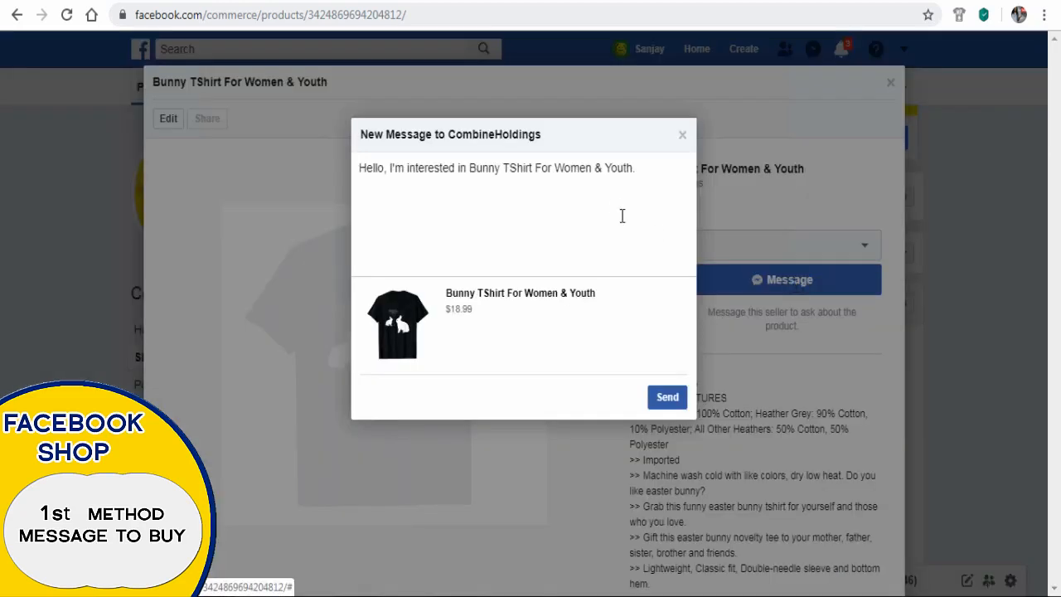
left_click(649, 171)
key("Return")
type("Provide me with more information.")
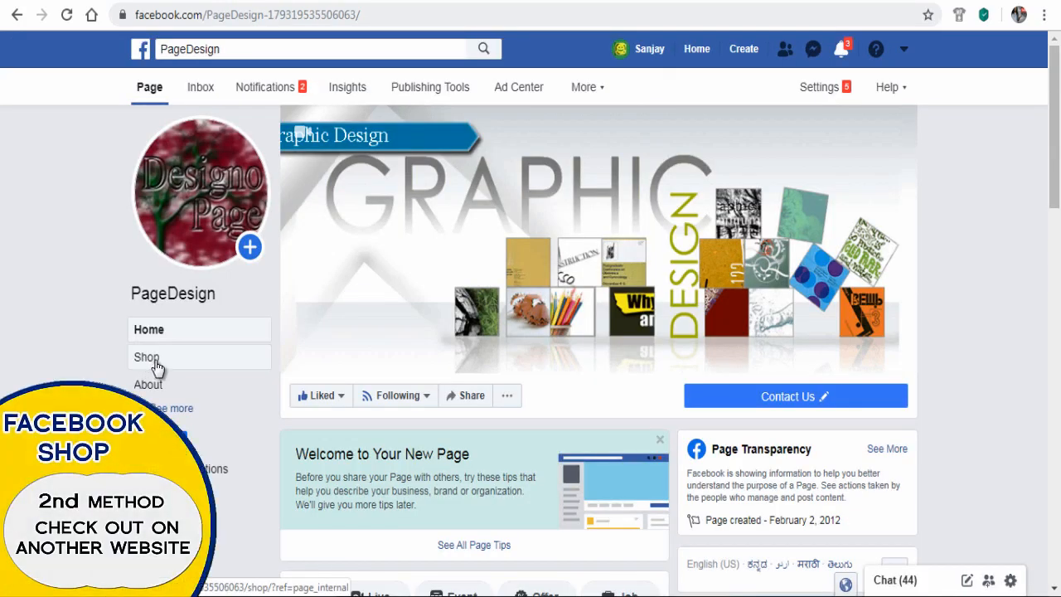
Step: Start the shop section on the PageDesign page, agreeing to the merchant terms and choosing Check Out on Another Website as the checkout method
left_click(156, 364)
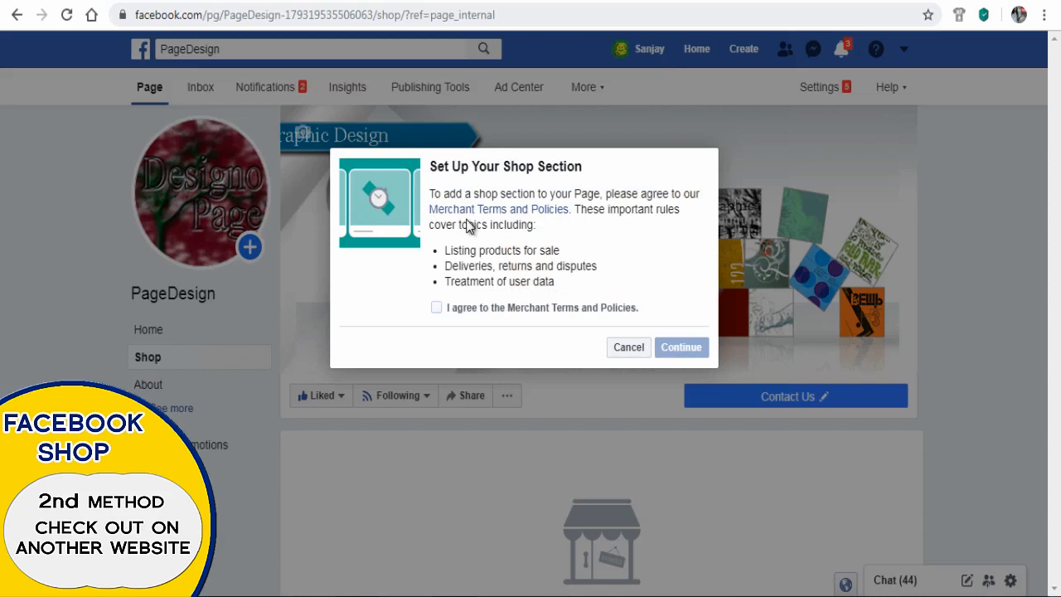
left_click(438, 310)
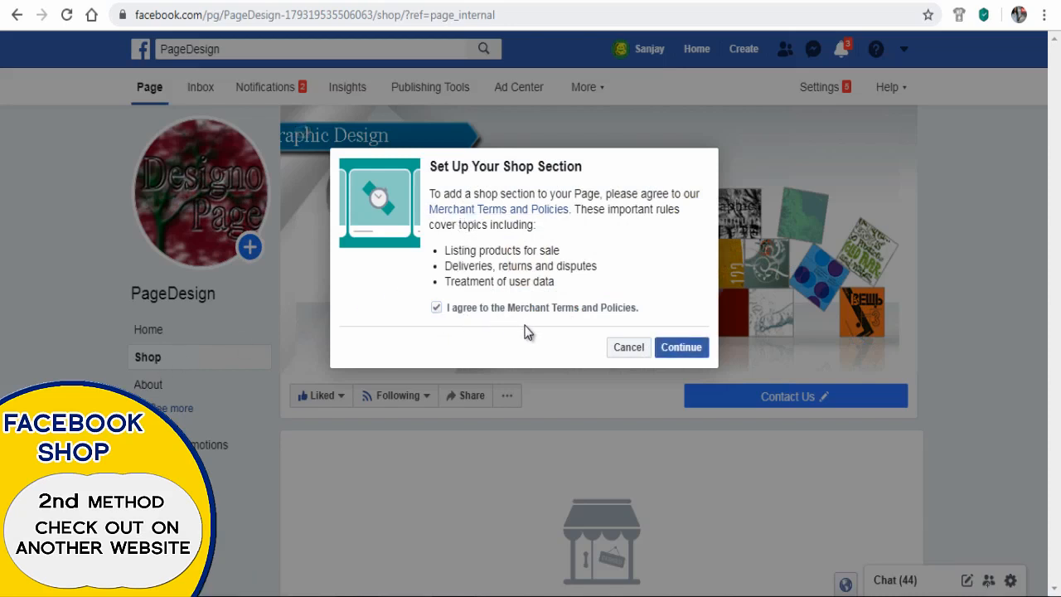
left_click(681, 347)
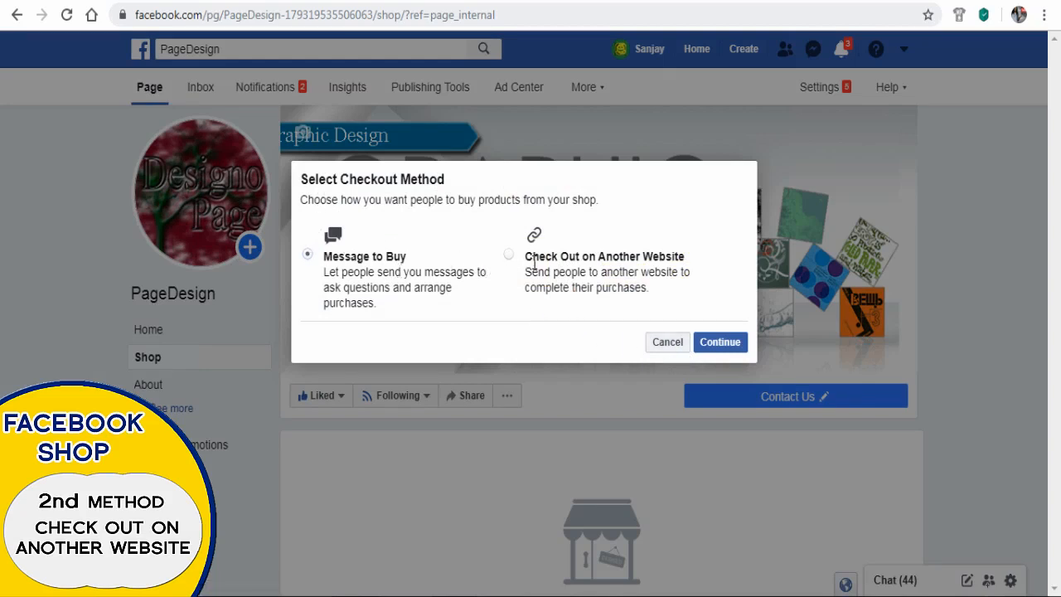
left_click(508, 255)
left_click(717, 344)
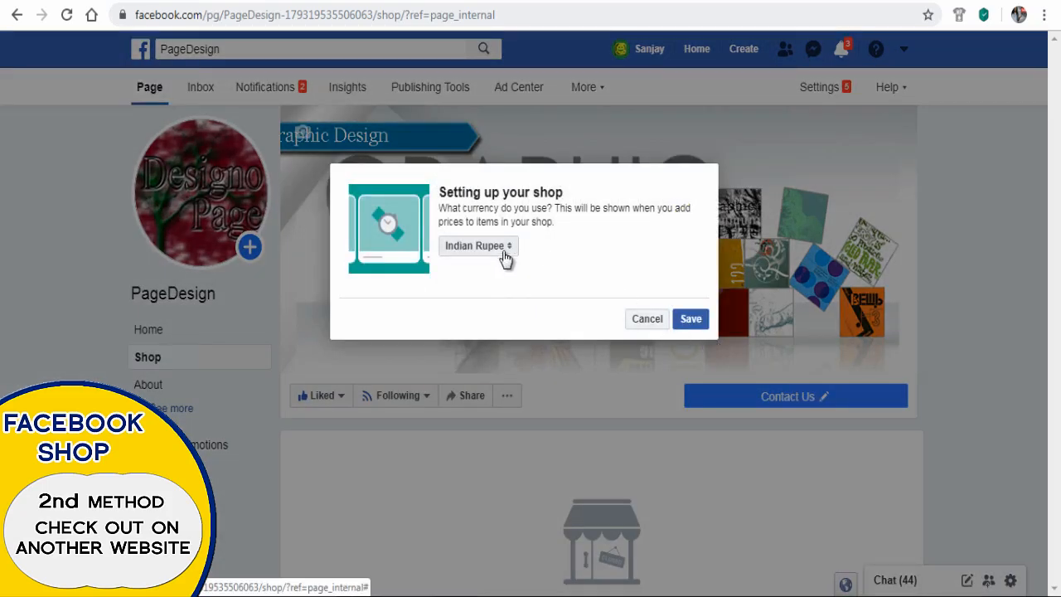
Step: Set the shop currency to US Dollars and save the shop setup
left_click(506, 253)
scroll(511, 286, "down", 20)
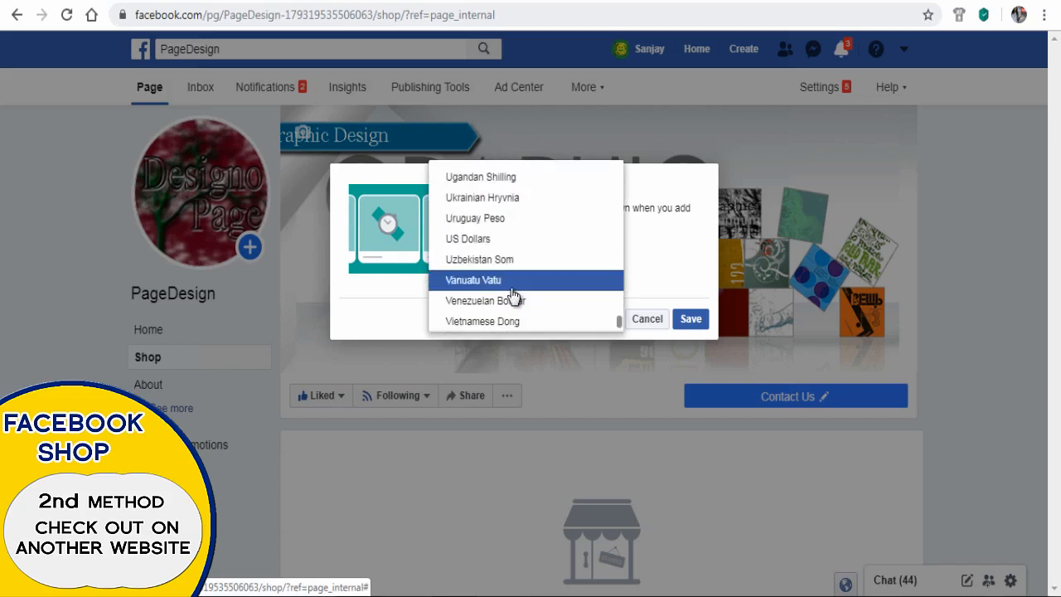
left_click(495, 238)
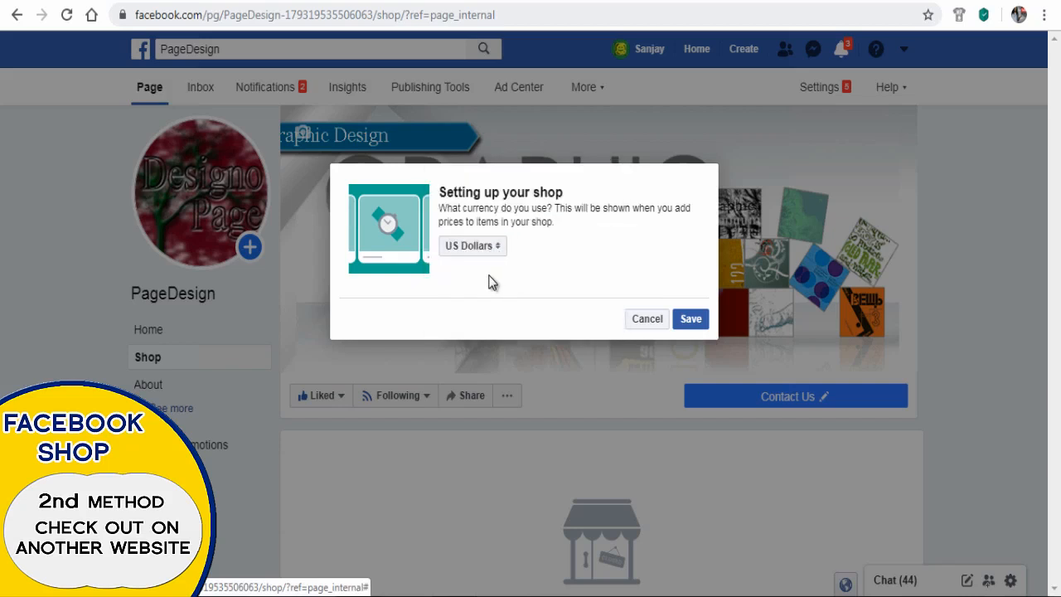
left_click(684, 321)
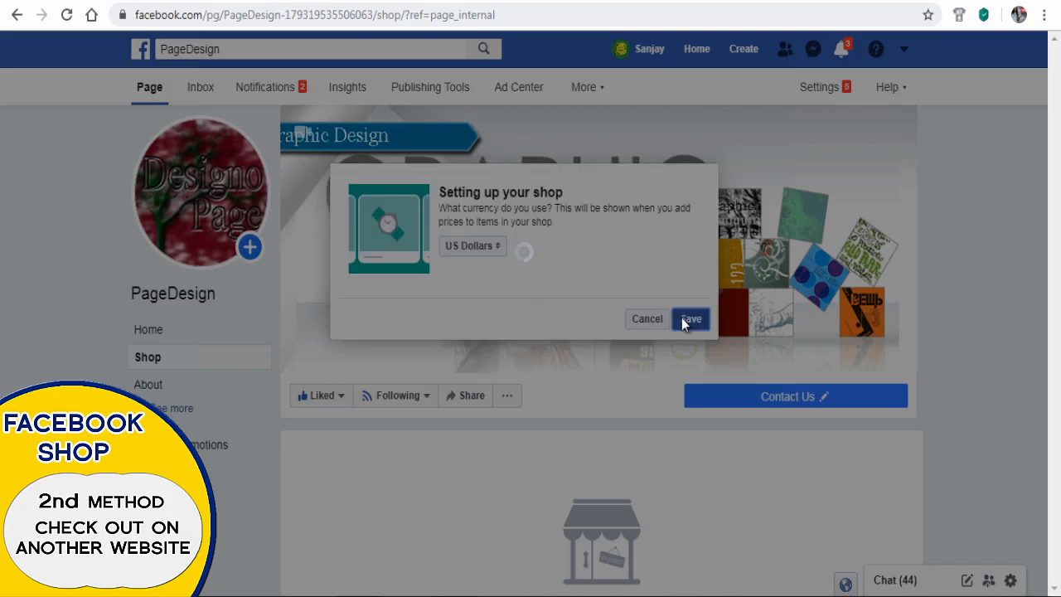
left_click_drag(502, 403, 742, 409)
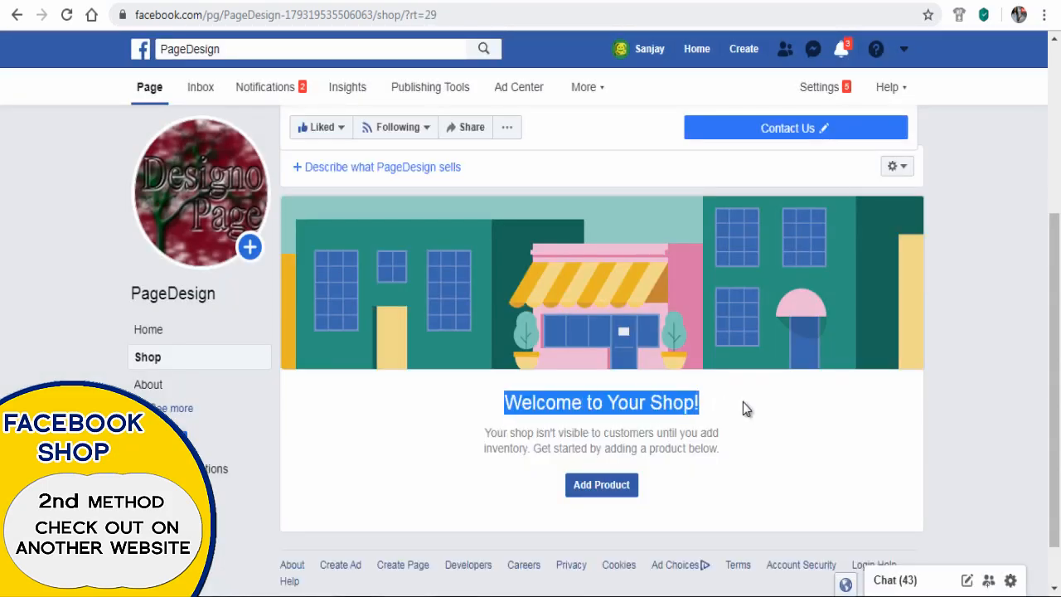
left_click(743, 407)
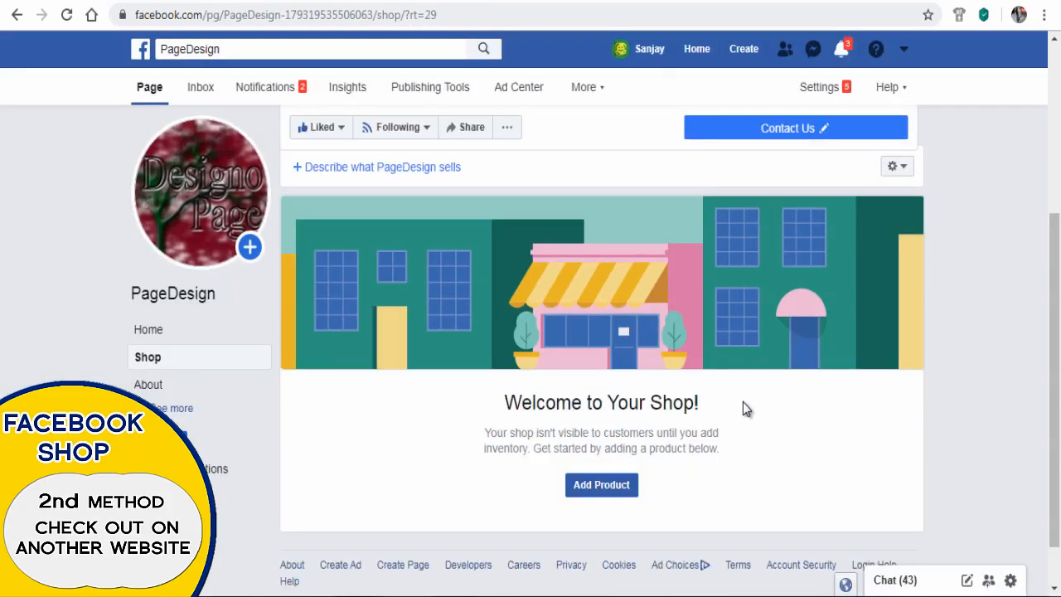
Step: Start a new product in the shop and add the Pink T-shirt image from the FB Shop folder as its photo
left_click(618, 491)
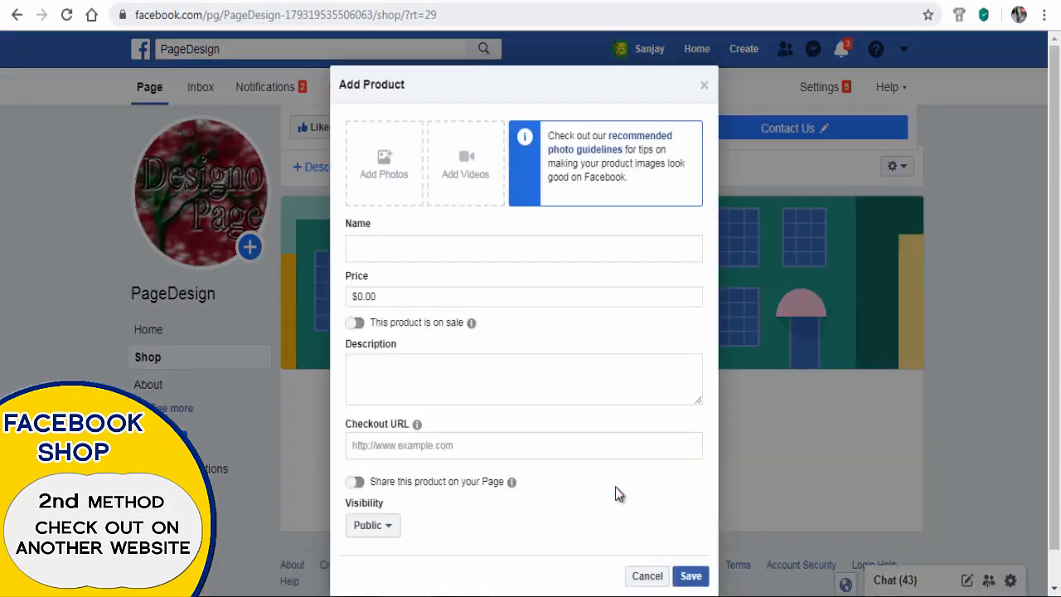
left_click(381, 170)
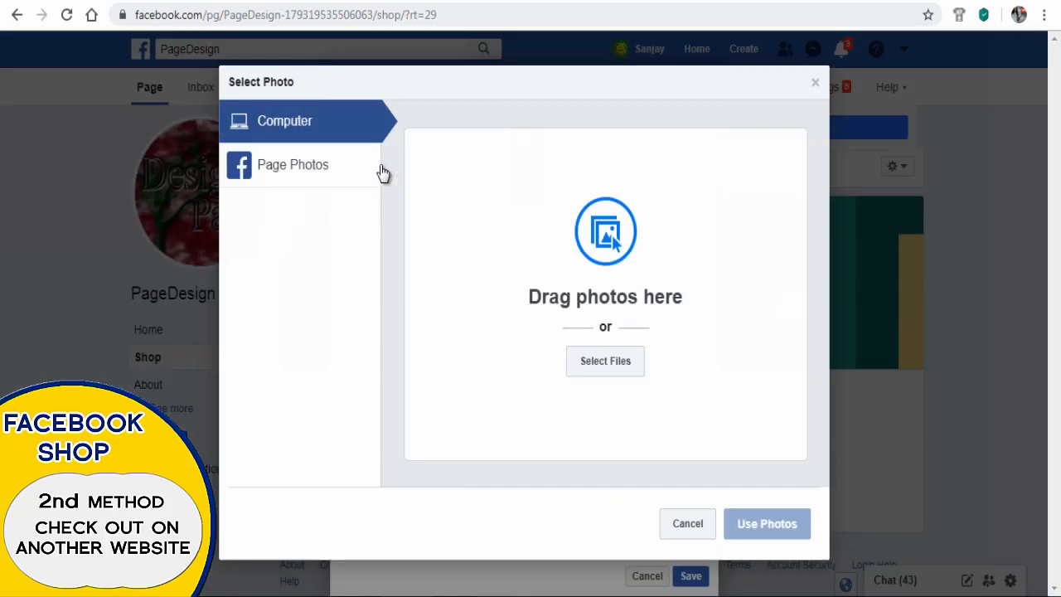
left_click(606, 359)
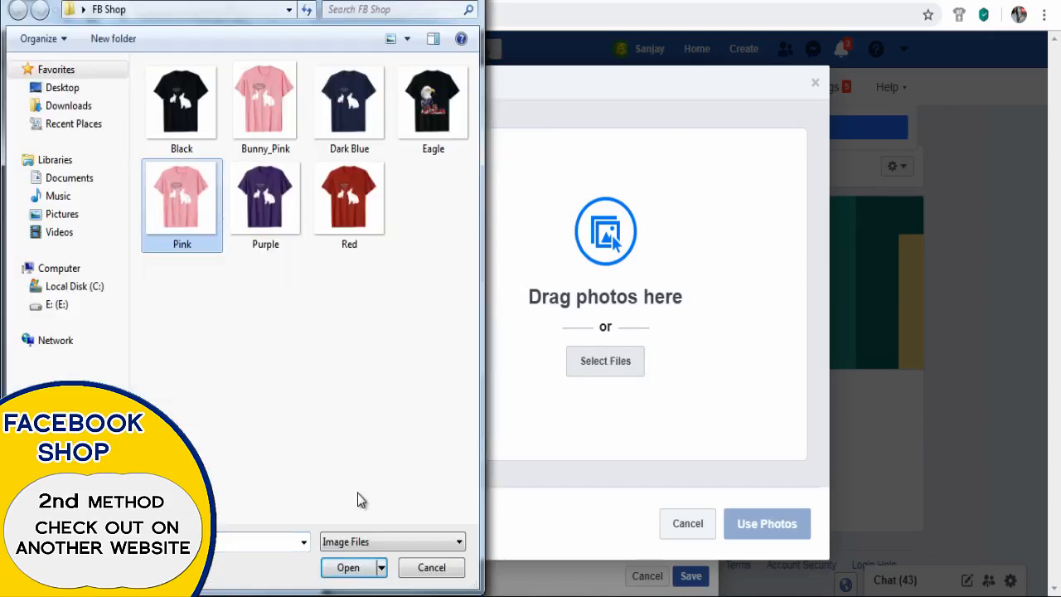
left_click(348, 568)
left_click(750, 534)
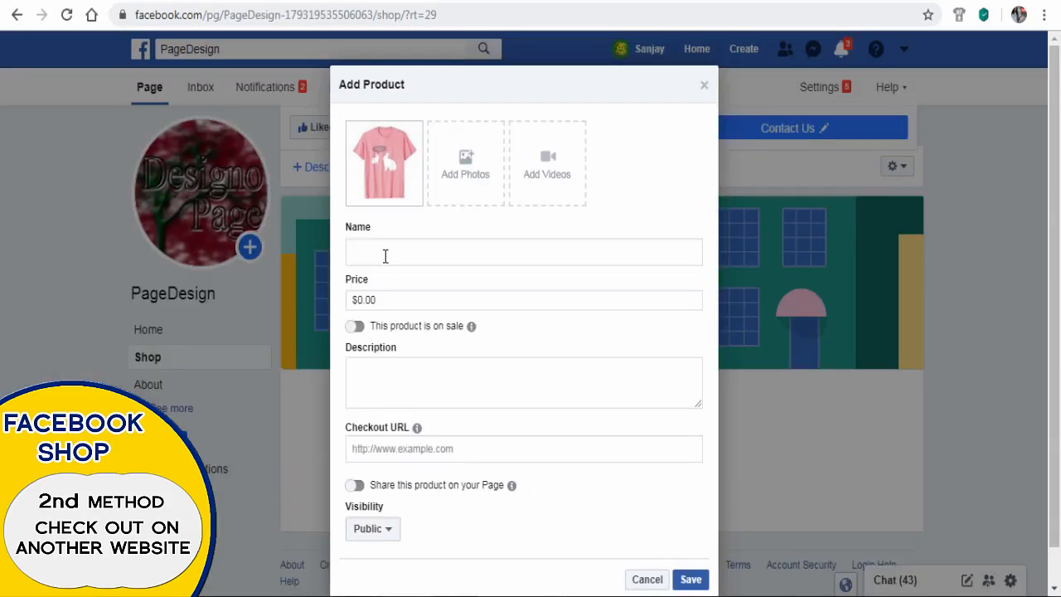
Step: Name the product "Bunny TShirt For Women & Youth", price it at $18.99 and paste the copied product features as its description
left_click(385, 257)
left_click(391, 283)
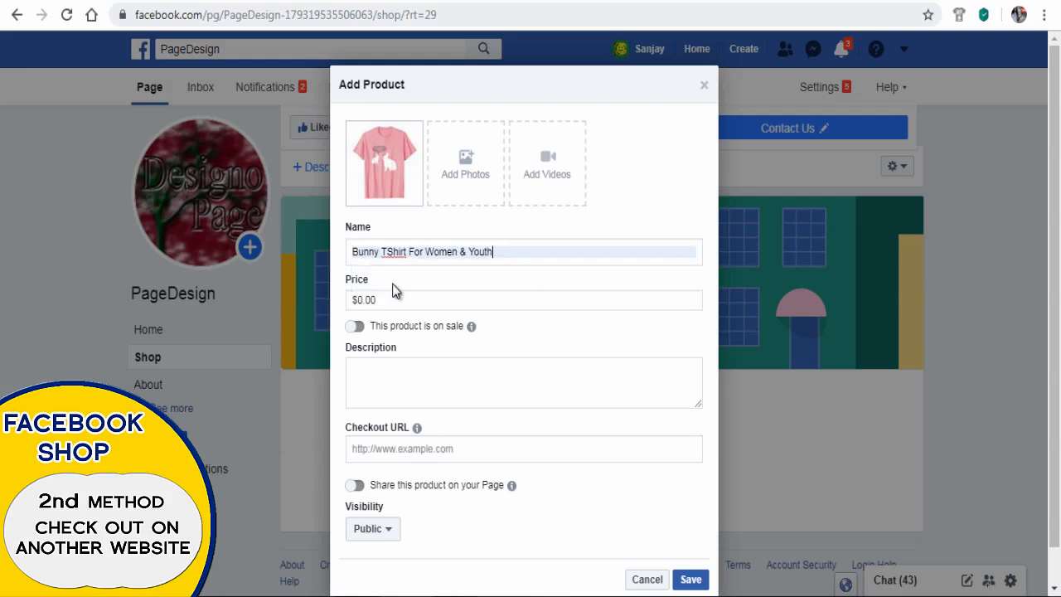
left_click(361, 300)
type("1")
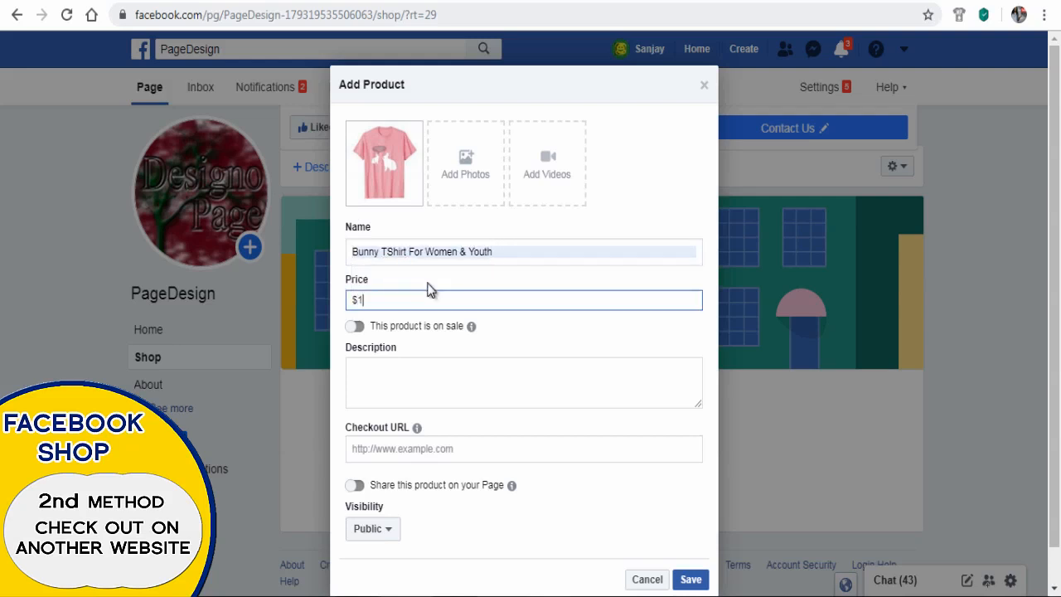
type("8.99")
left_click(410, 348)
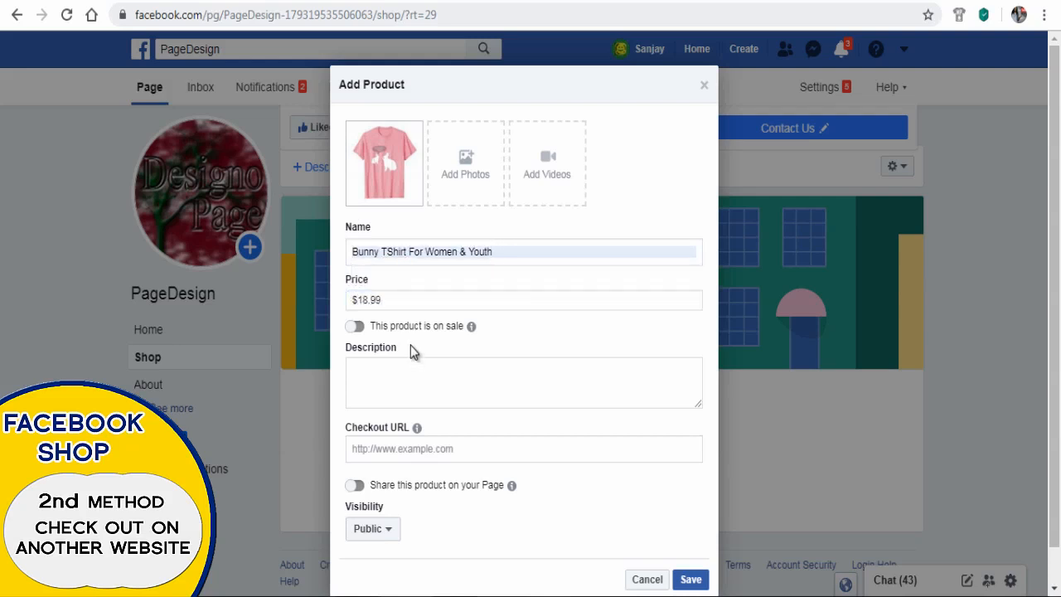
key("ctrl+v")
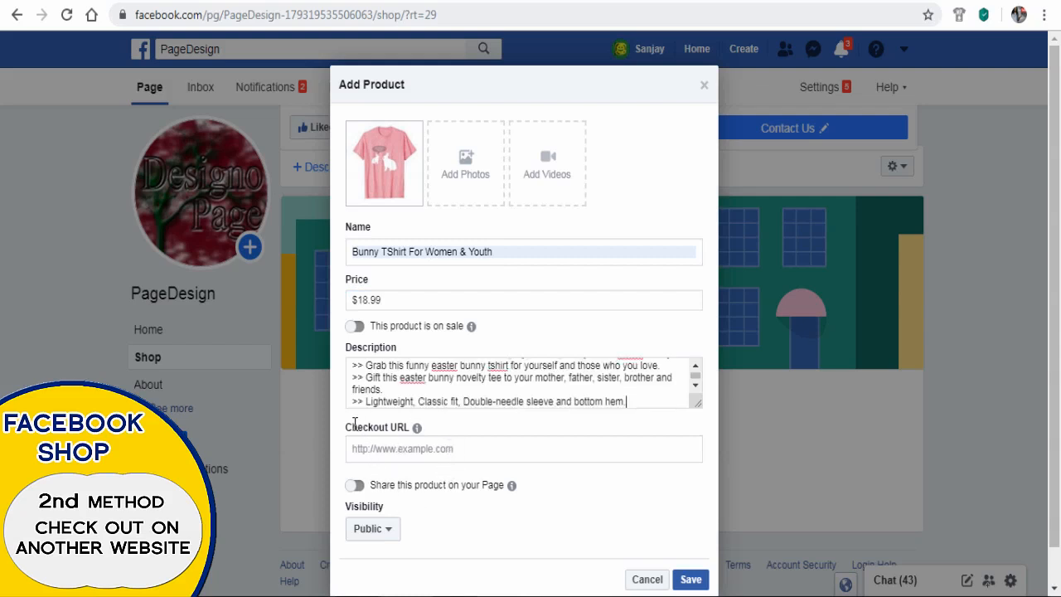
left_click_drag(347, 424, 414, 426)
left_click(465, 441)
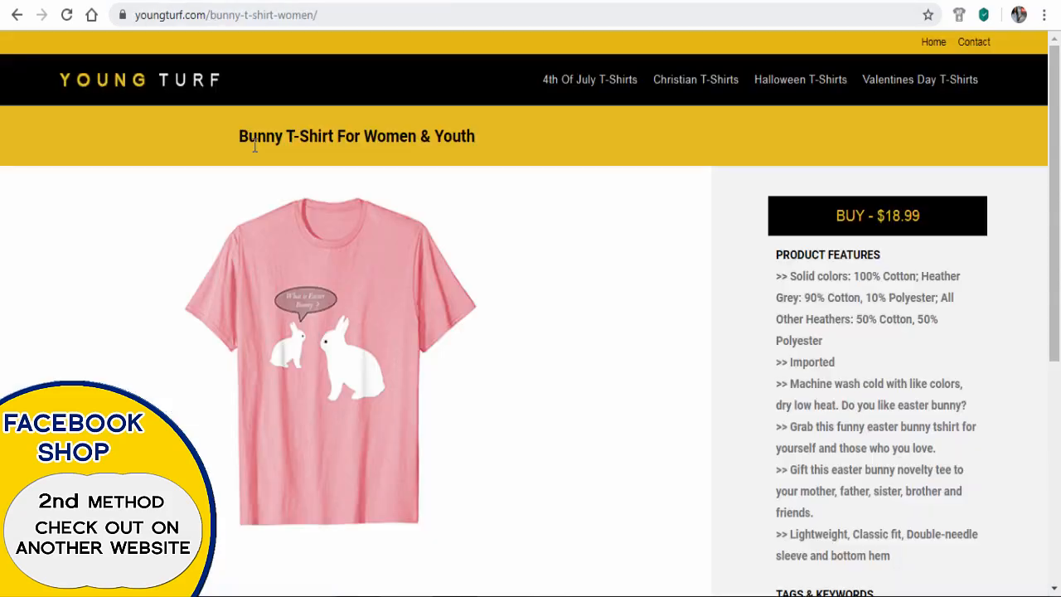
right_click(166, 16)
key("ctrl+c")
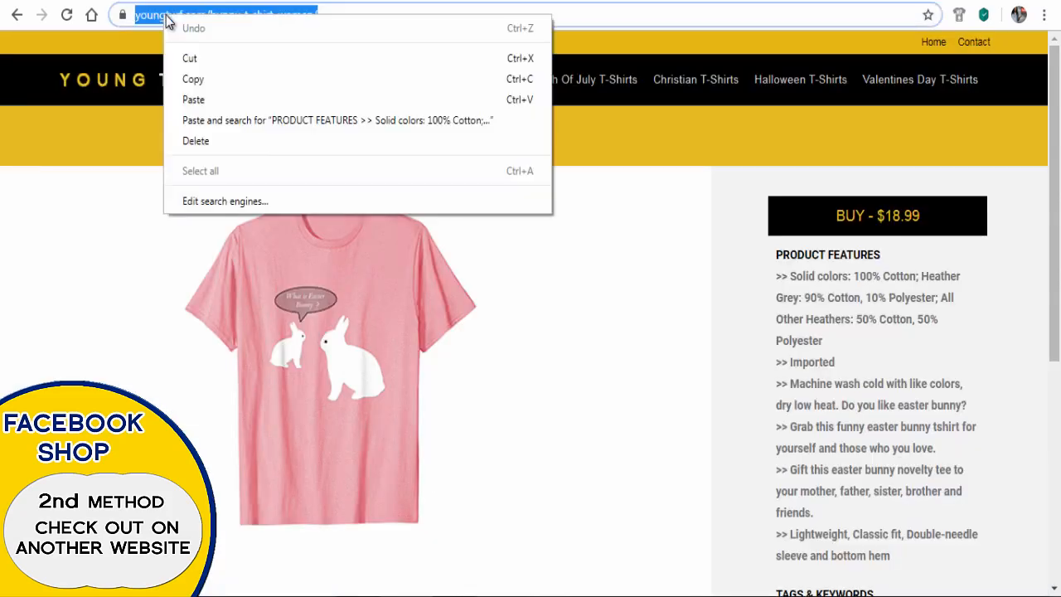
left_click(203, 78)
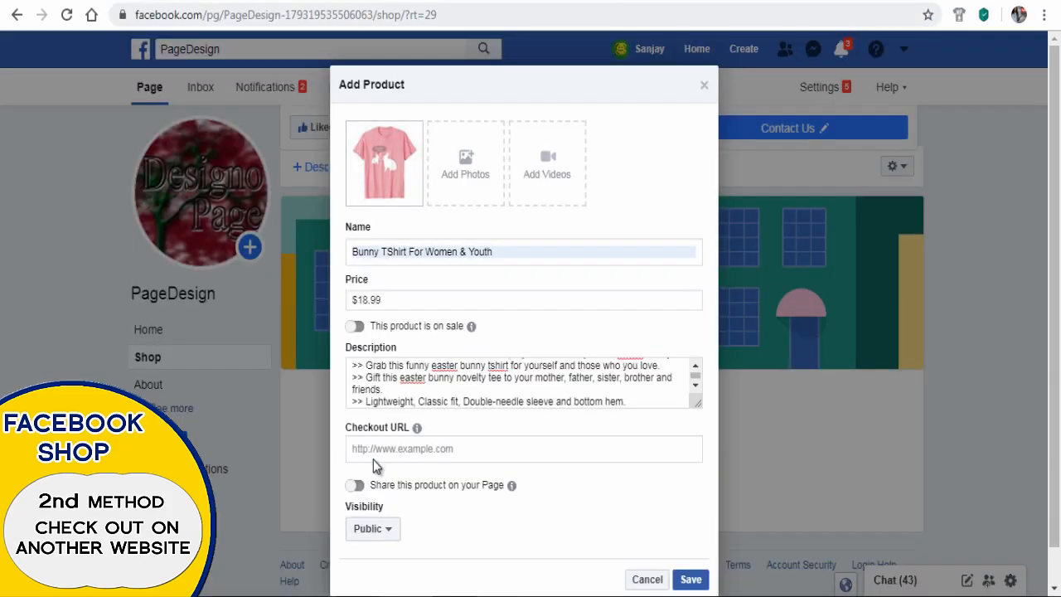
left_click(366, 446)
key("ctrl+v")
left_click(582, 502)
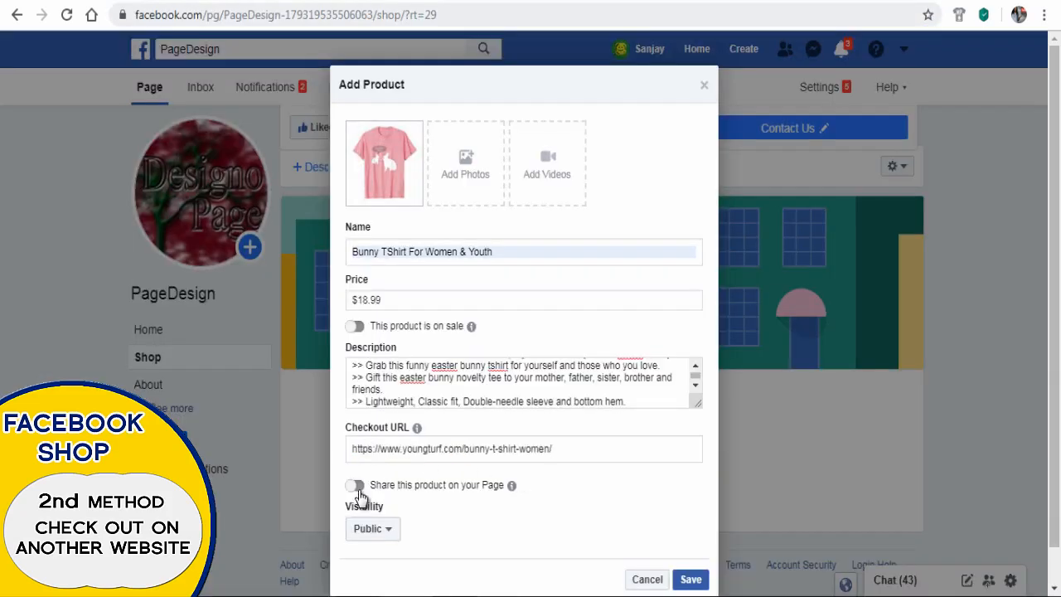
Step: Enable sharing the product on the Page, keep its visibility Public, and save it to the shop
left_click(356, 487)
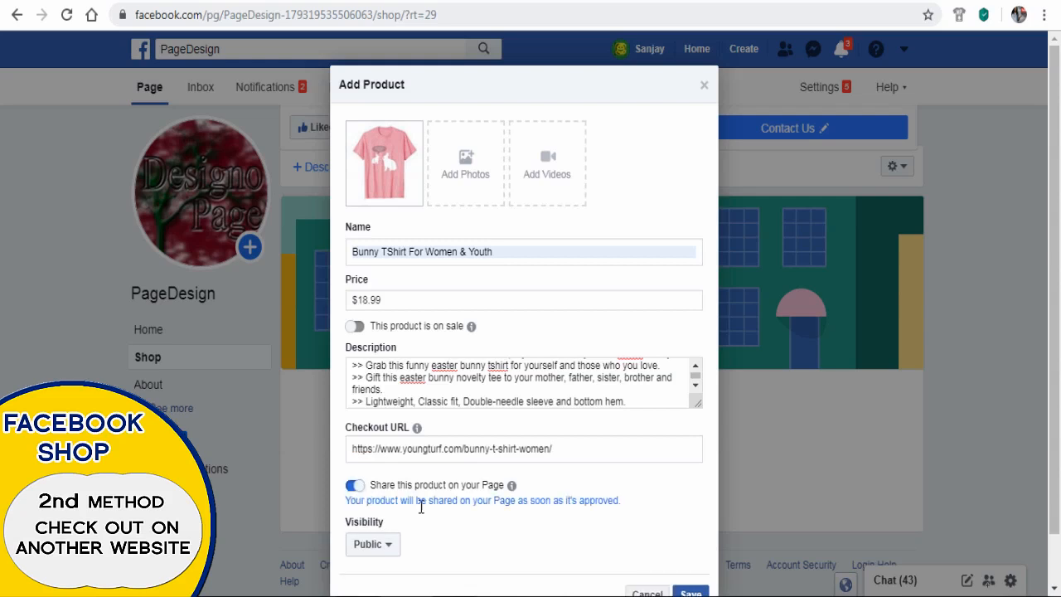
scroll(552, 526, "down", 1)
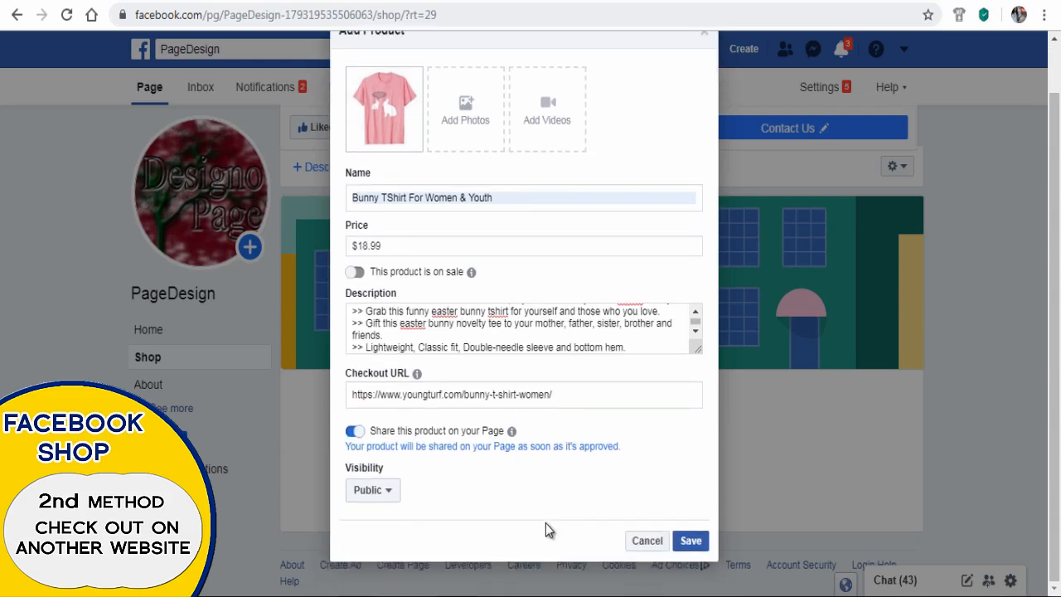
left_click(383, 498)
left_click(385, 507)
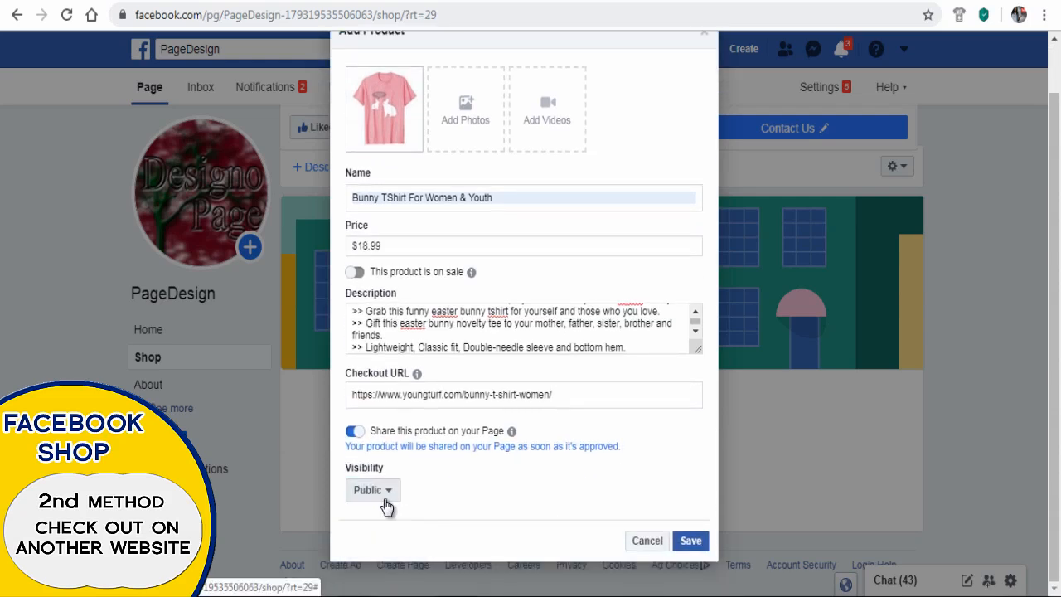
left_click(688, 545)
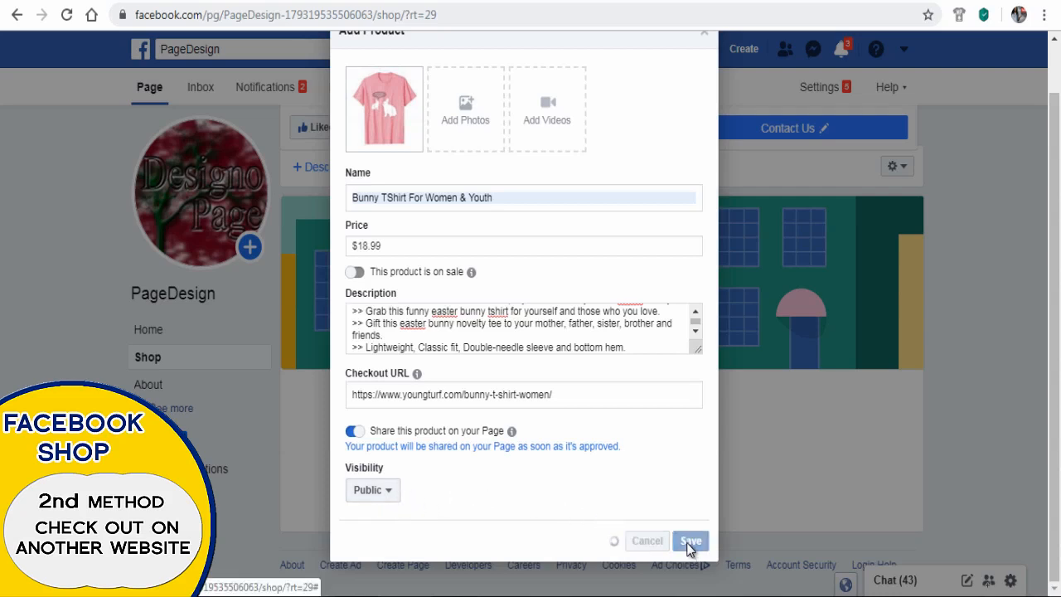
double_click(517, 236)
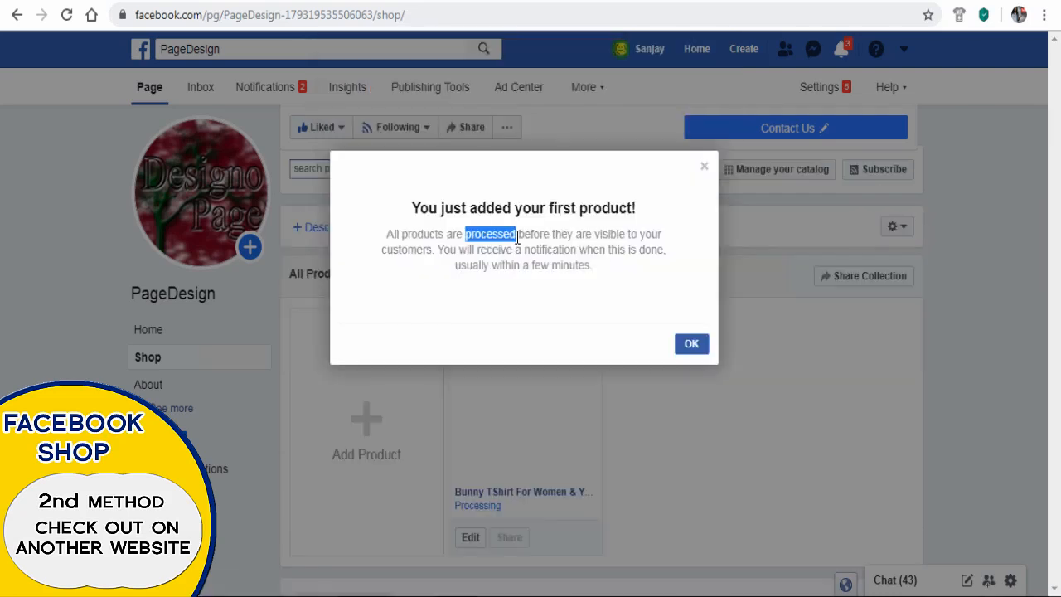
left_click(682, 347)
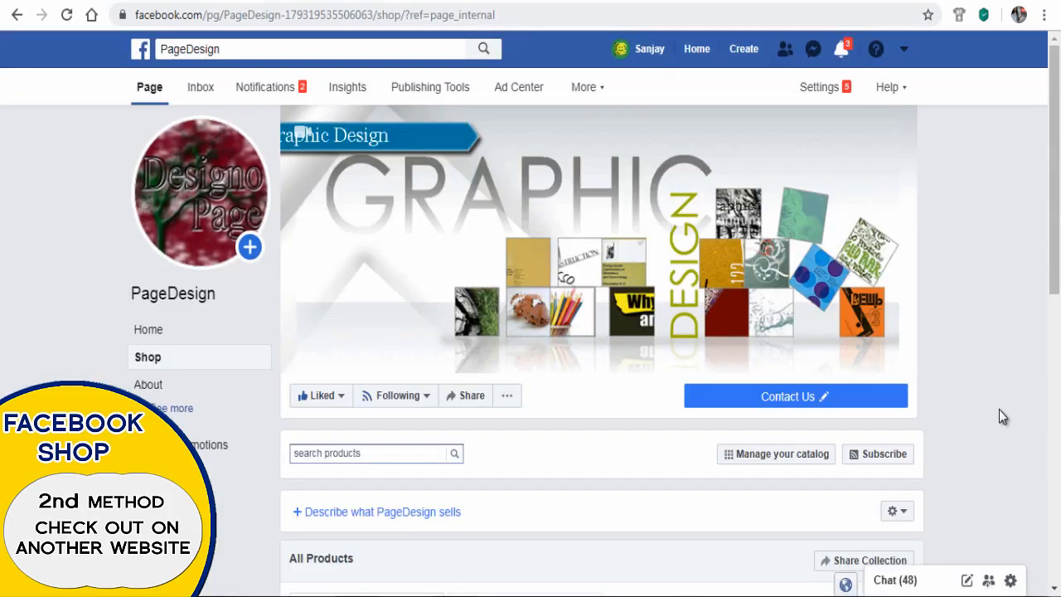
Step: Open the Bunny TShirt listing in the PageDesign shop, follow its website checkout link and examine the product page it leads to
scroll(1013, 384, "down", 3)
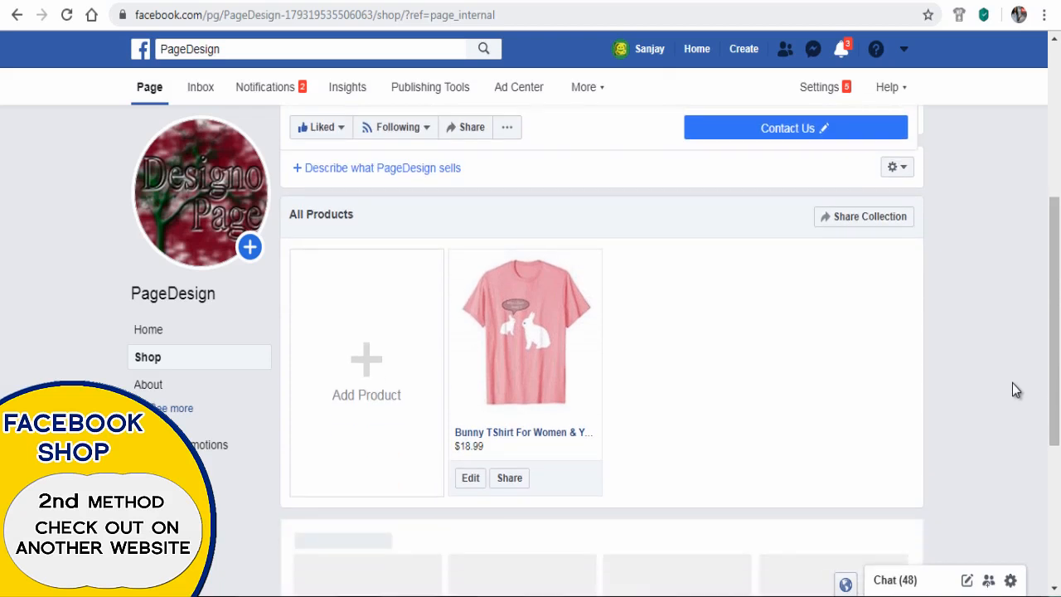
left_click(517, 329)
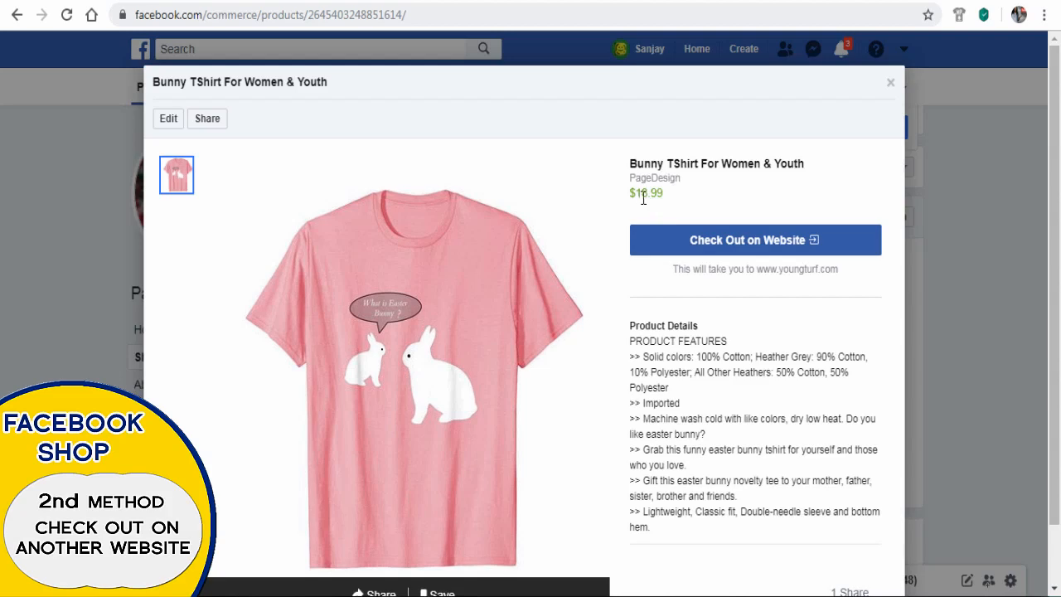
left_click(697, 248)
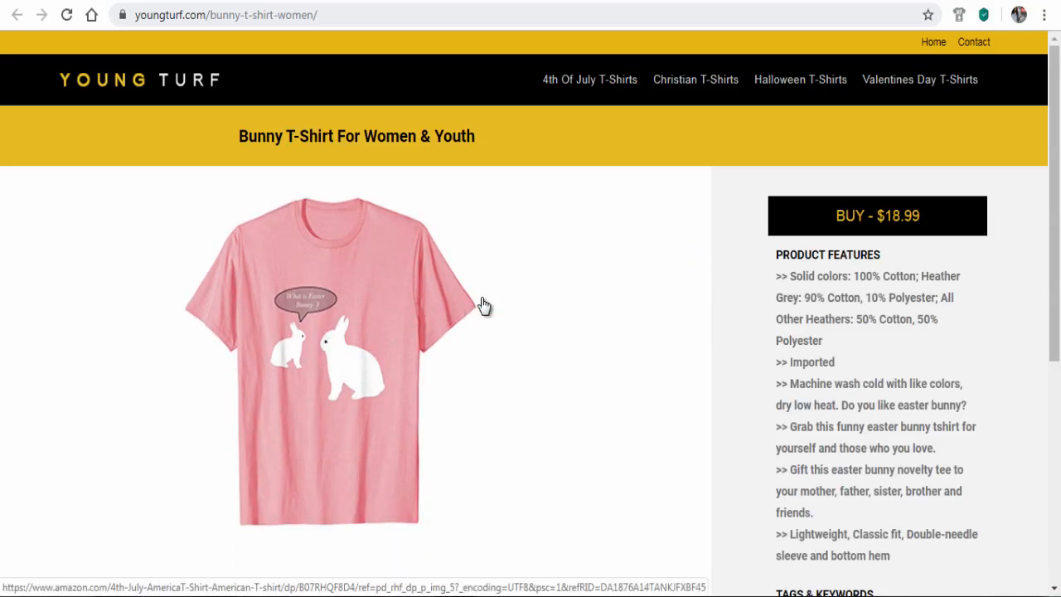
scroll(760, 286, "down", 3)
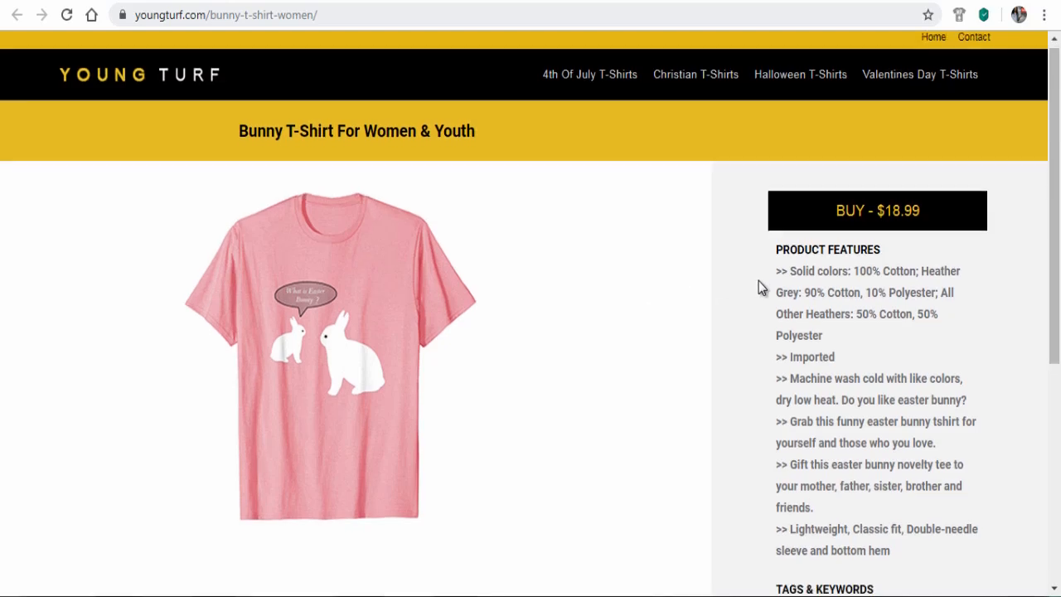
scroll(760, 286, "down", 3)
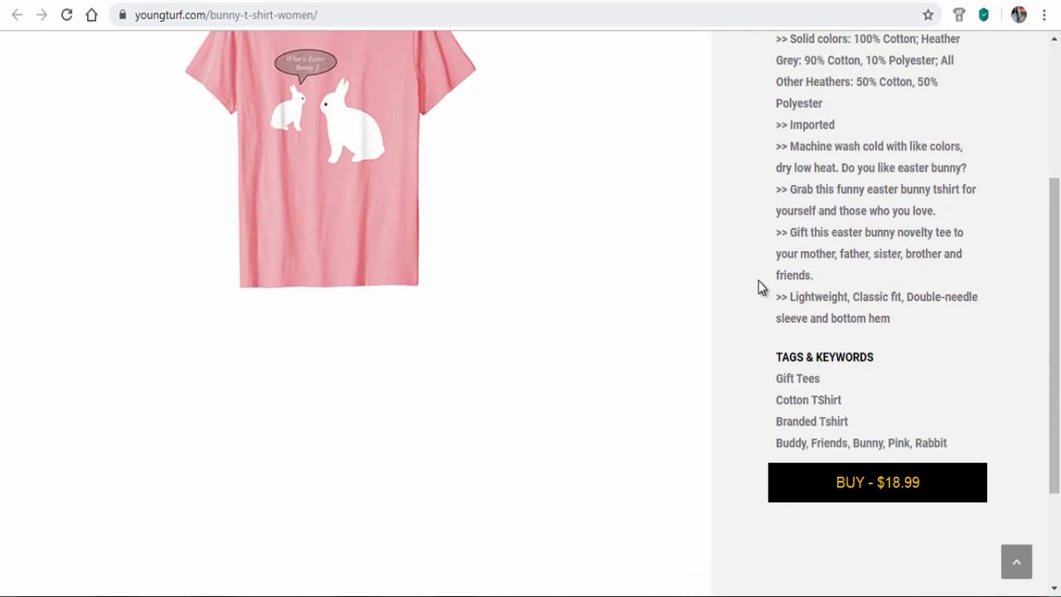